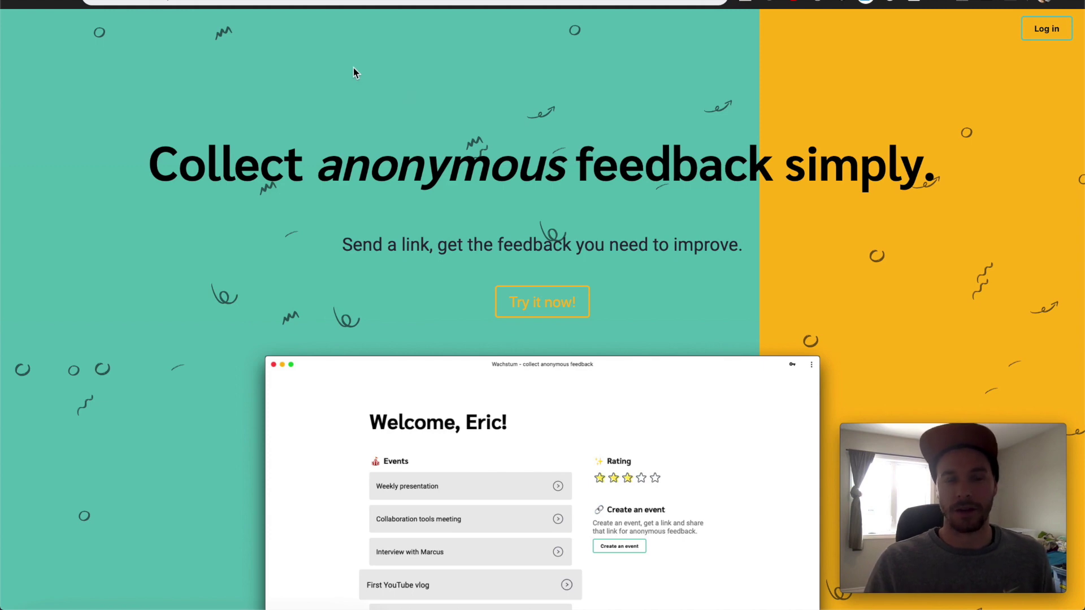
Play the Google Translate pronunciation of 'wachstum', shown translated as growth
{"action": "key", "text": "ctrl+Tab"}
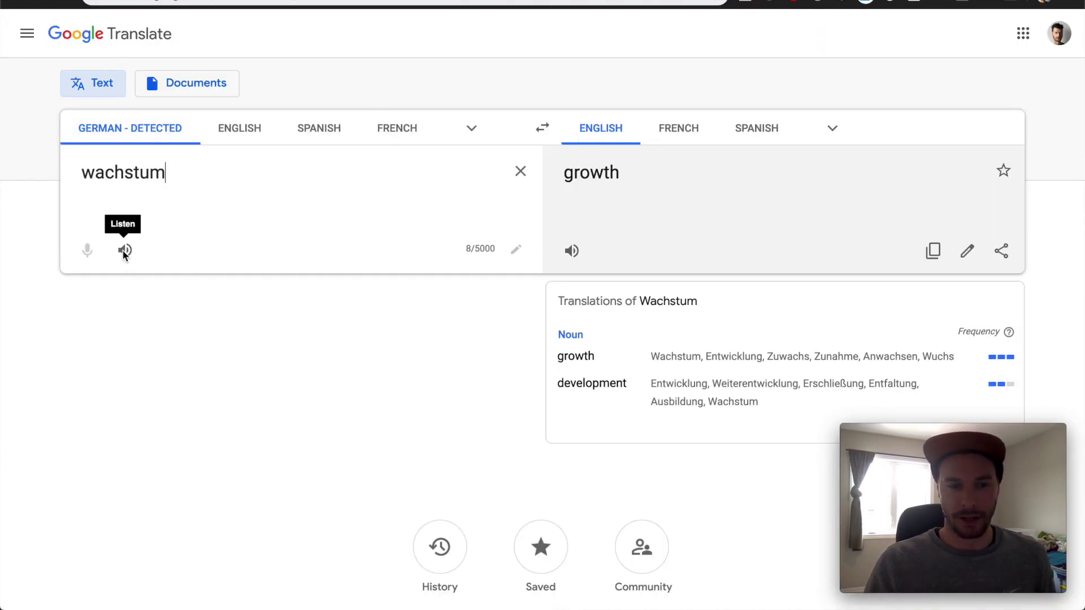
{"action": "left_click", "coordinate": [123, 252]}
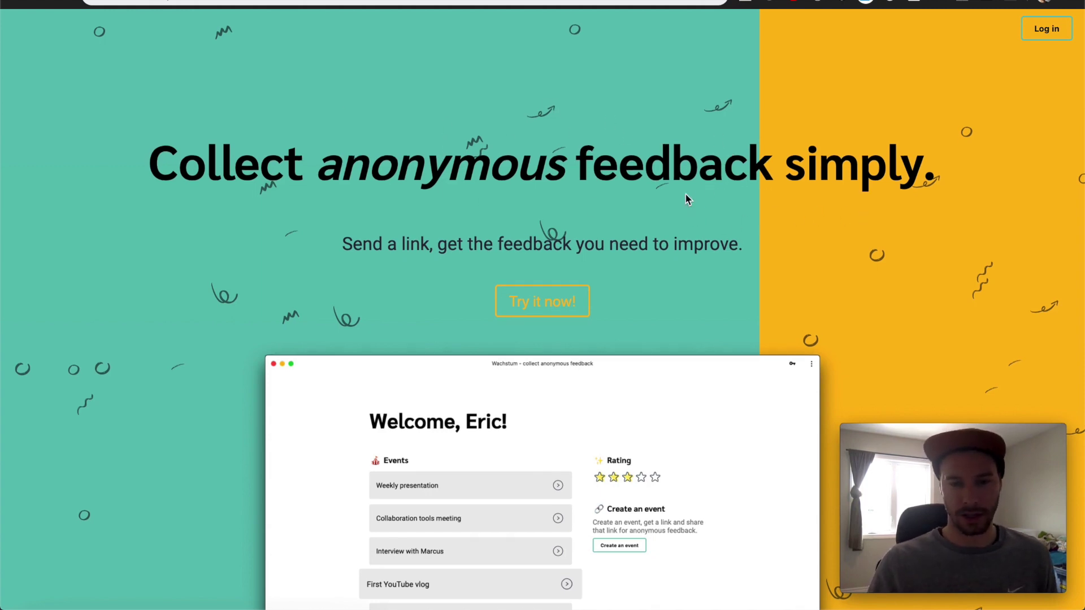
Scroll the Wachstum landing page through the Create, Copy, Share and Review sections to the footer
{"action": "scroll", "coordinate": [687, 199], "scroll_direction": "down", "scroll_amount": 15}
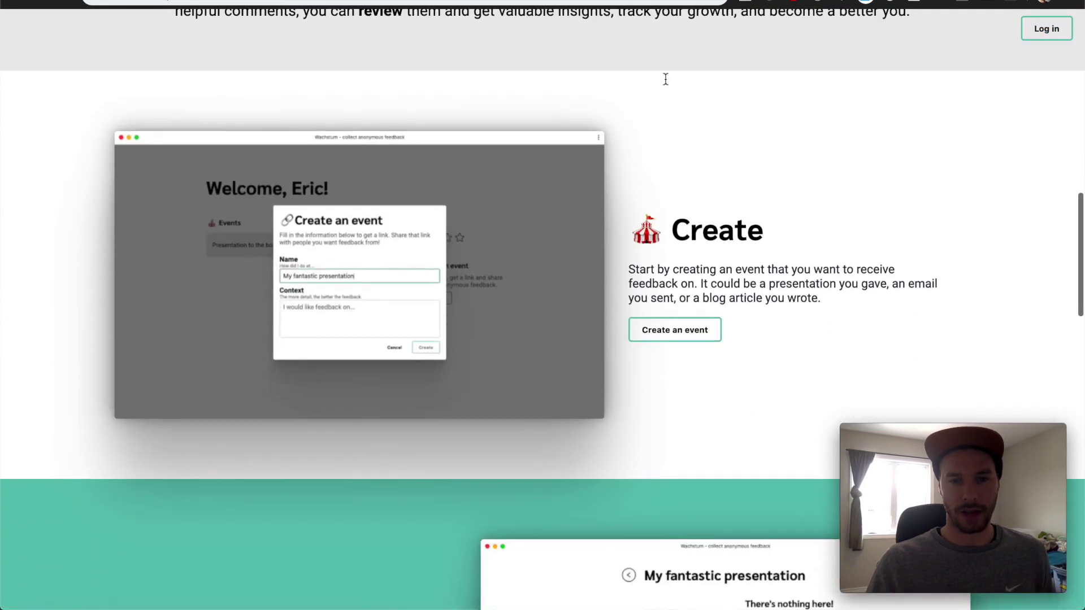
{"action": "scroll", "coordinate": [665, 79], "scroll_direction": "down", "scroll_amount": 5}
{"action": "scroll", "coordinate": [665, 82], "scroll_direction": "up", "scroll_amount": 4}
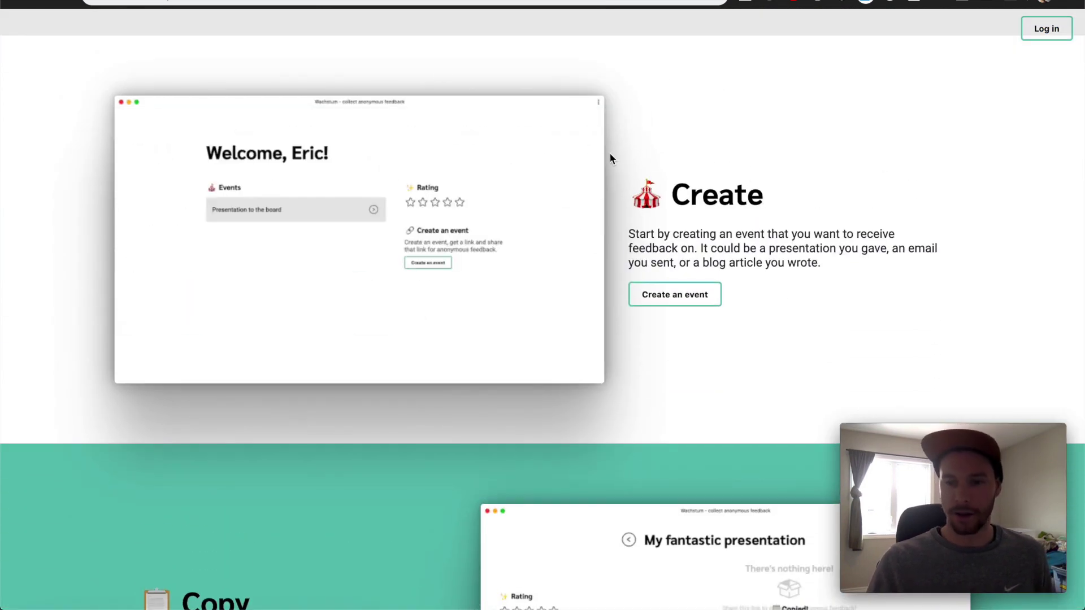
{"action": "scroll", "coordinate": [610, 158], "scroll_direction": "down", "scroll_amount": 6}
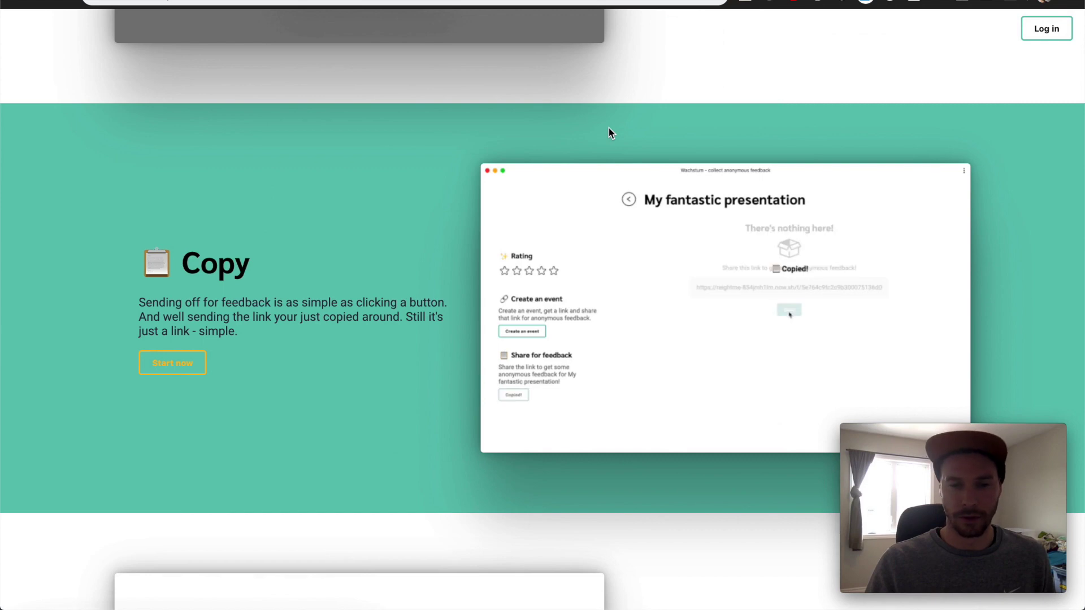
{"action": "scroll", "coordinate": [608, 132], "scroll_direction": "down", "scroll_amount": 2}
{"action": "scroll", "coordinate": [608, 133], "scroll_direction": "down", "scroll_amount": 1}
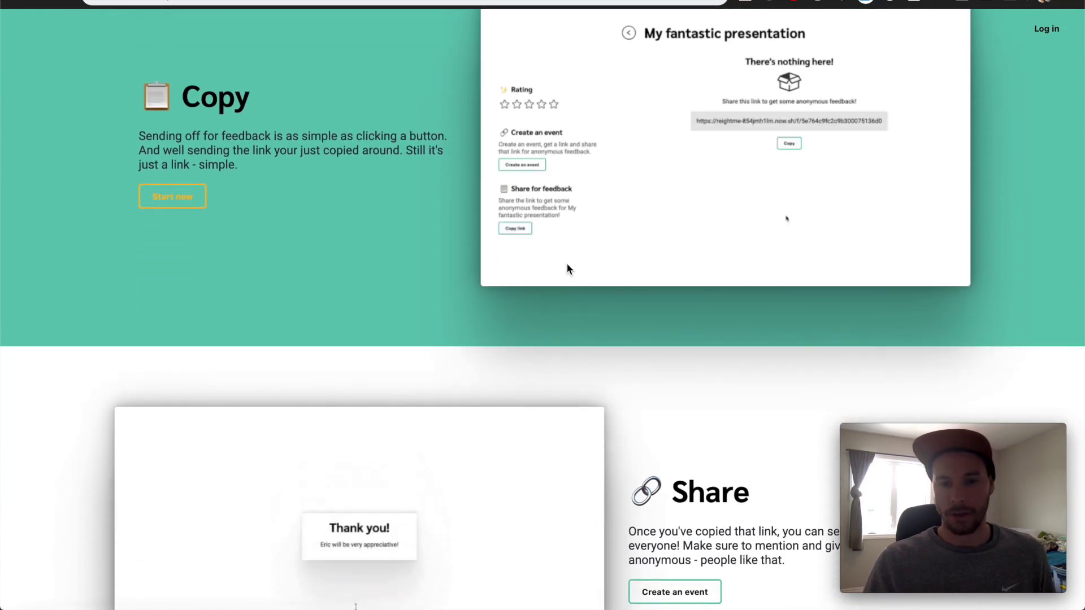
{"action": "scroll", "coordinate": [629, 249], "scroll_direction": "down", "scroll_amount": 5}
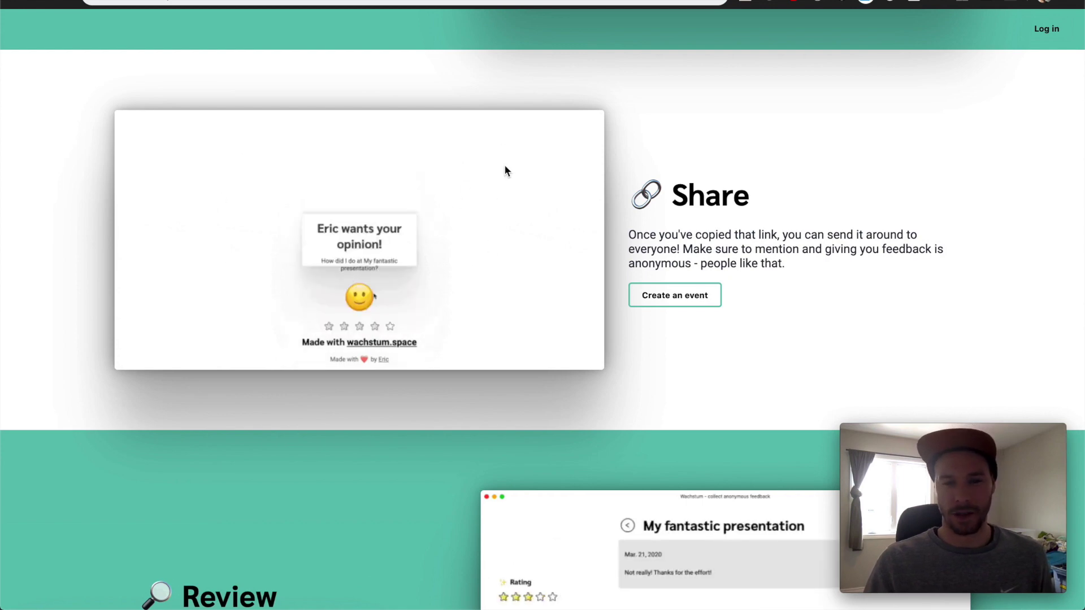
{"action": "scroll", "coordinate": [504, 169], "scroll_direction": "down", "scroll_amount": 2}
{"action": "scroll", "coordinate": [506, 171], "scroll_direction": "down", "scroll_amount": 4}
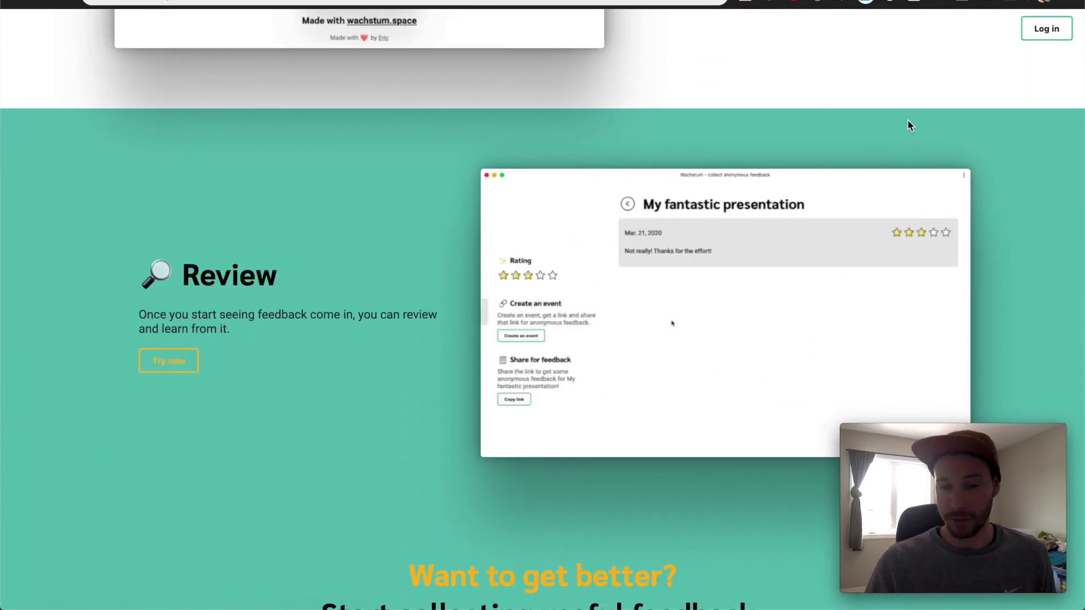
{"action": "scroll", "coordinate": [672, 158], "scroll_direction": "down", "scroll_amount": 4}
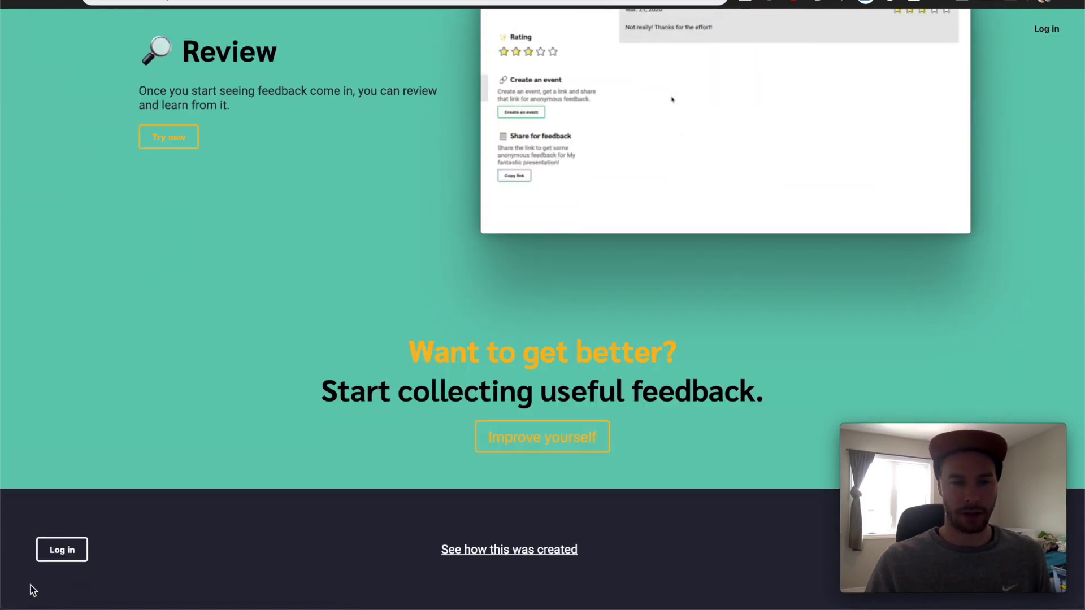
Log in with the account e-mail and password, then dismiss the 1Password and Chrome save-password prompts
{"action": "left_click", "coordinate": [69, 548]}
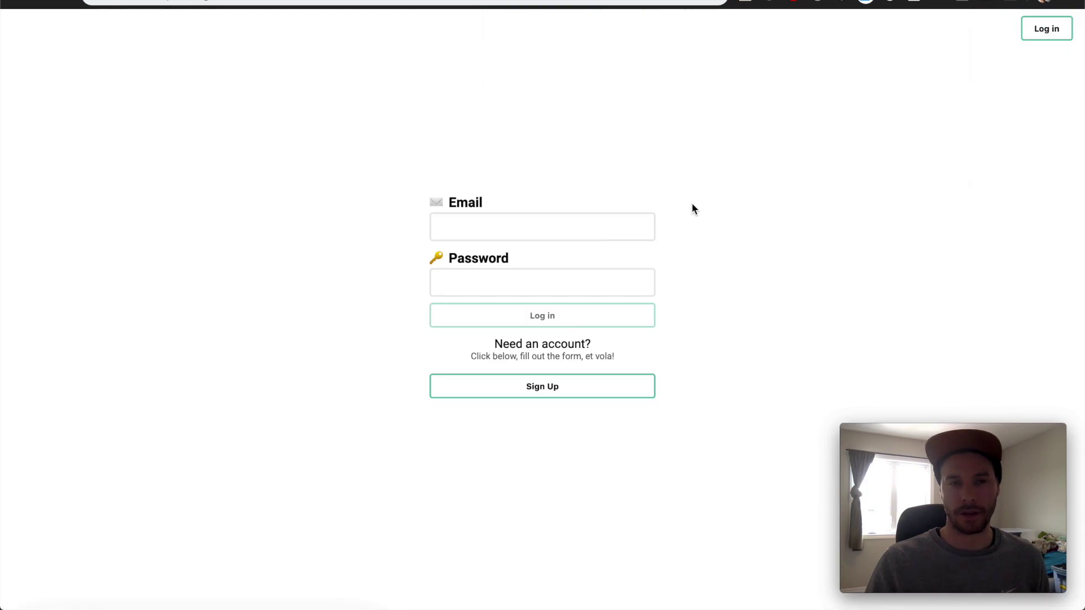
{"action": "left_click", "coordinate": [594, 236]}
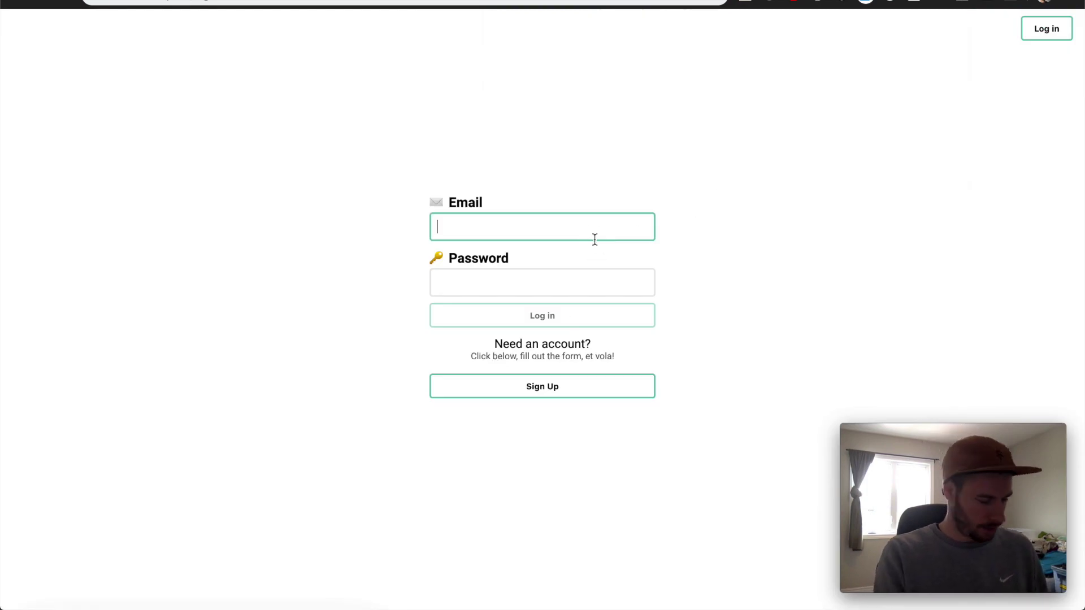
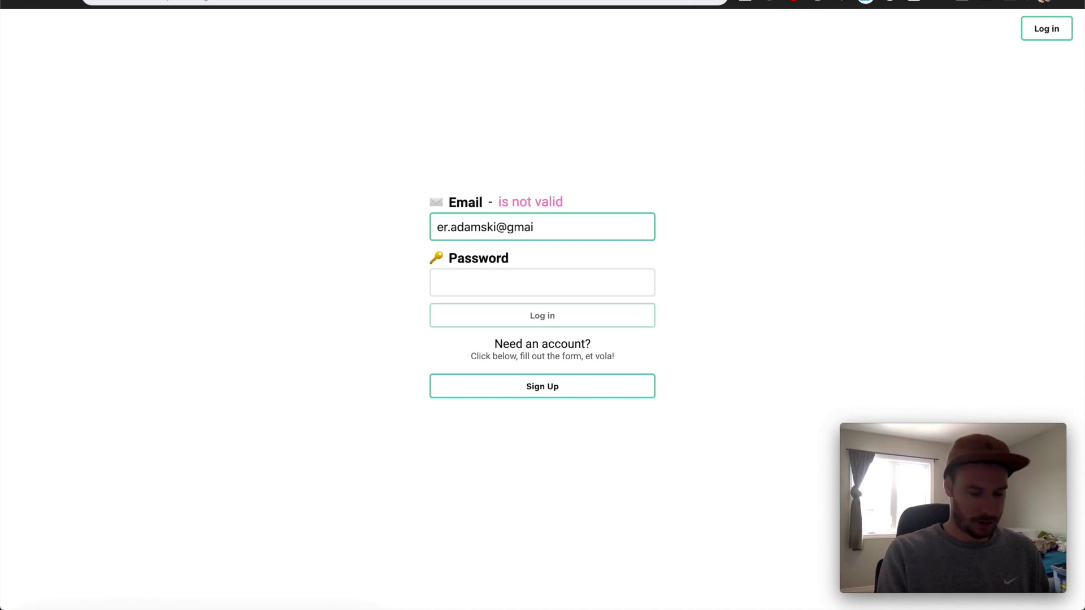
{"action": "left_click", "coordinate": [543, 282]}
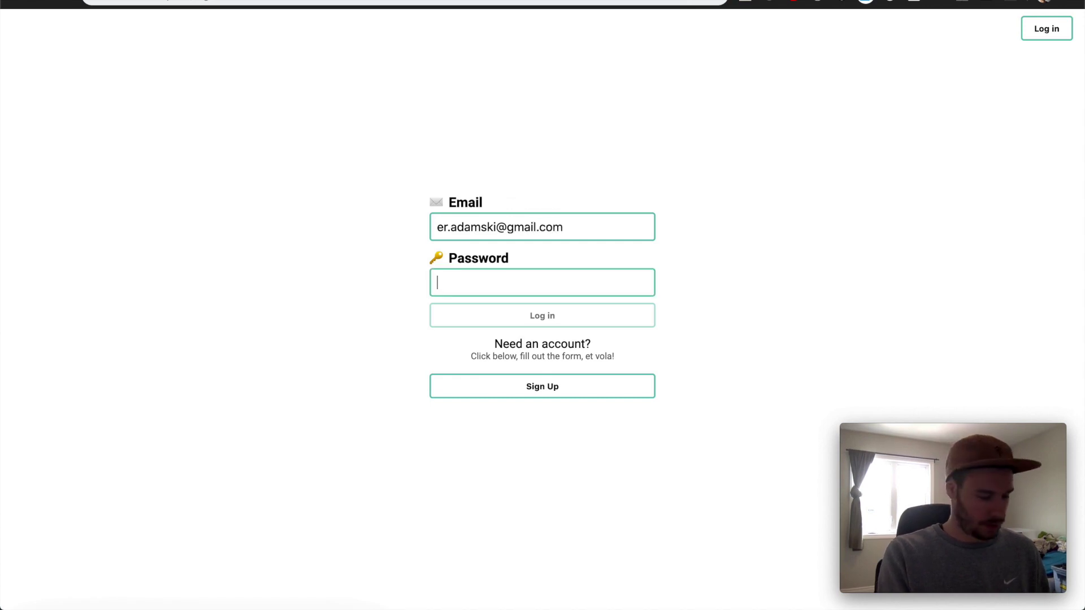
{"action": "type", "text": "********"}
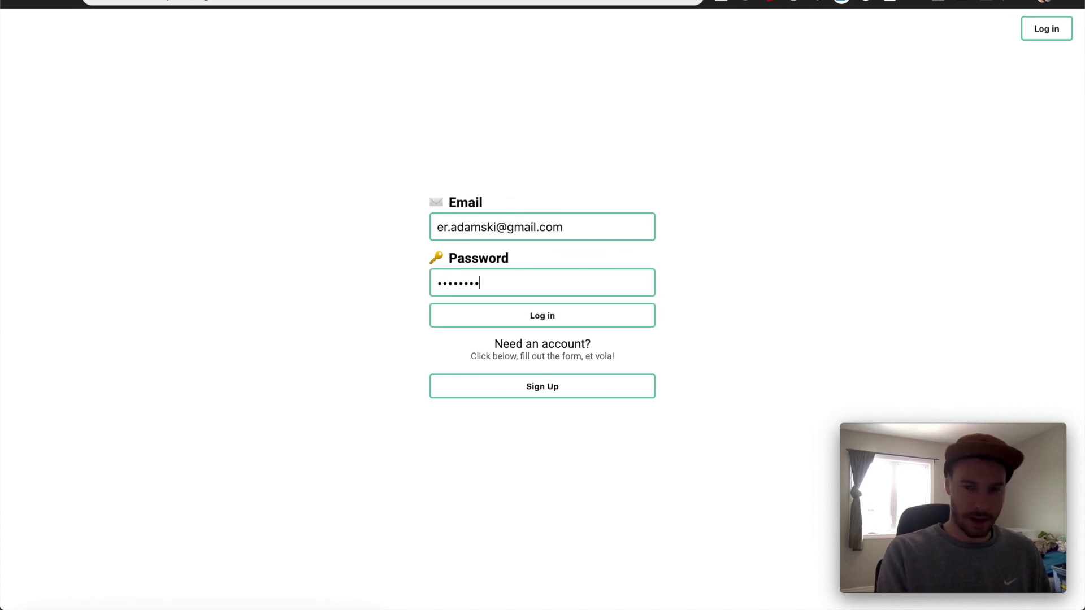
{"action": "key", "text": "Return"}
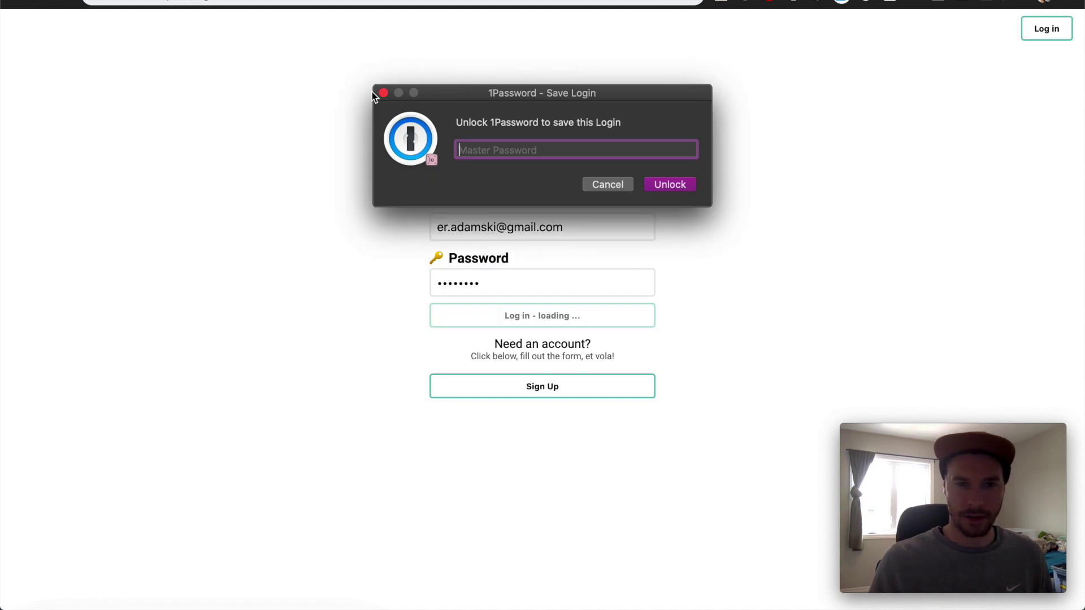
{"action": "left_click", "coordinate": [380, 91]}
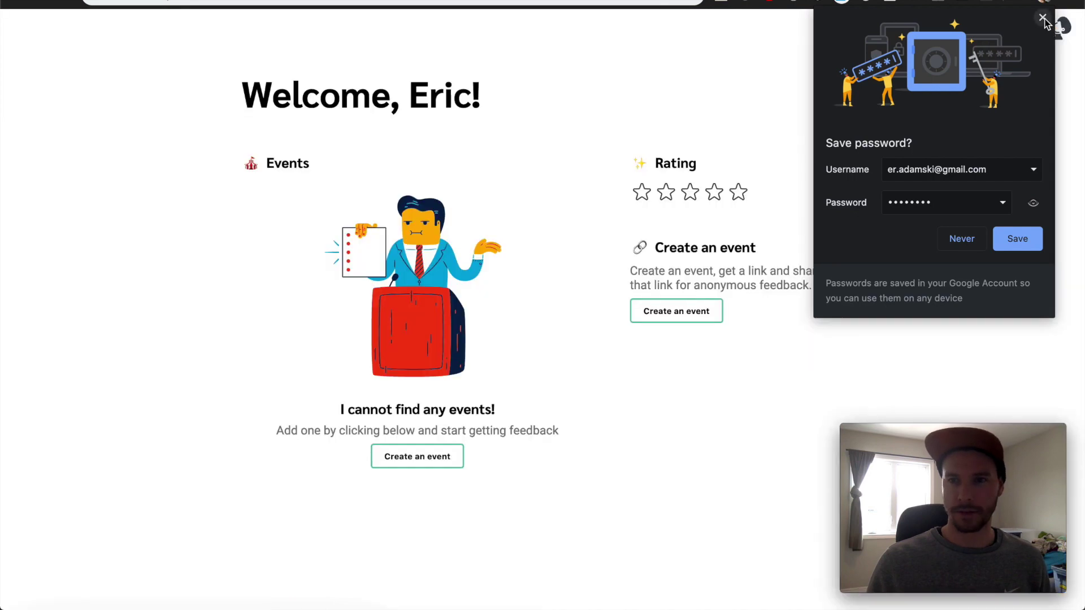
{"action": "left_click", "coordinate": [1043, 17]}
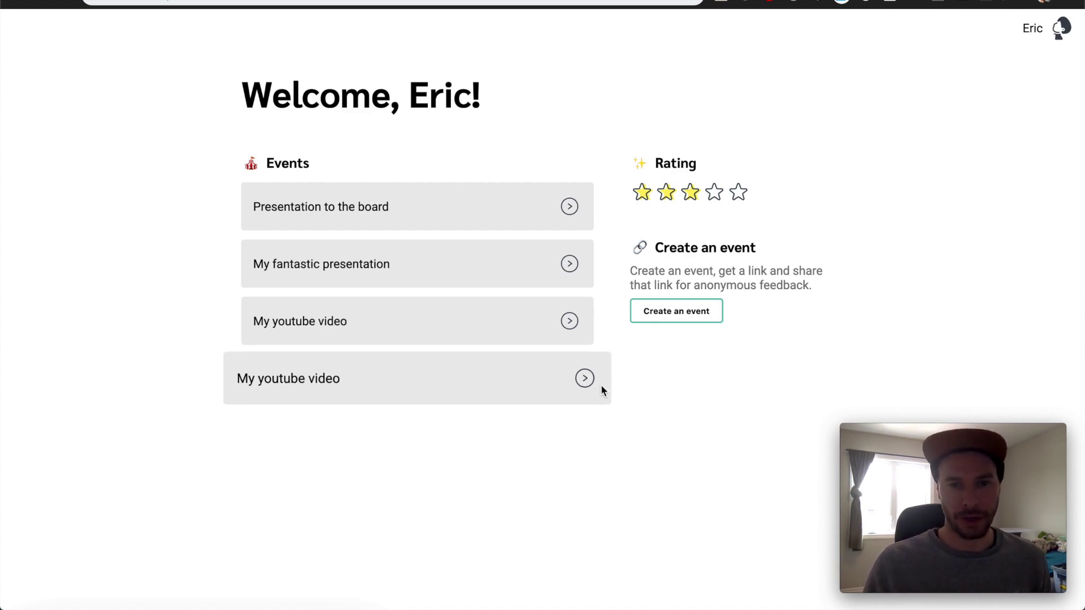
Check the Presentation to the board and My fantastic presentation event pages, highlighting the 3-star feedback comment
{"action": "left_click", "coordinate": [455, 225]}
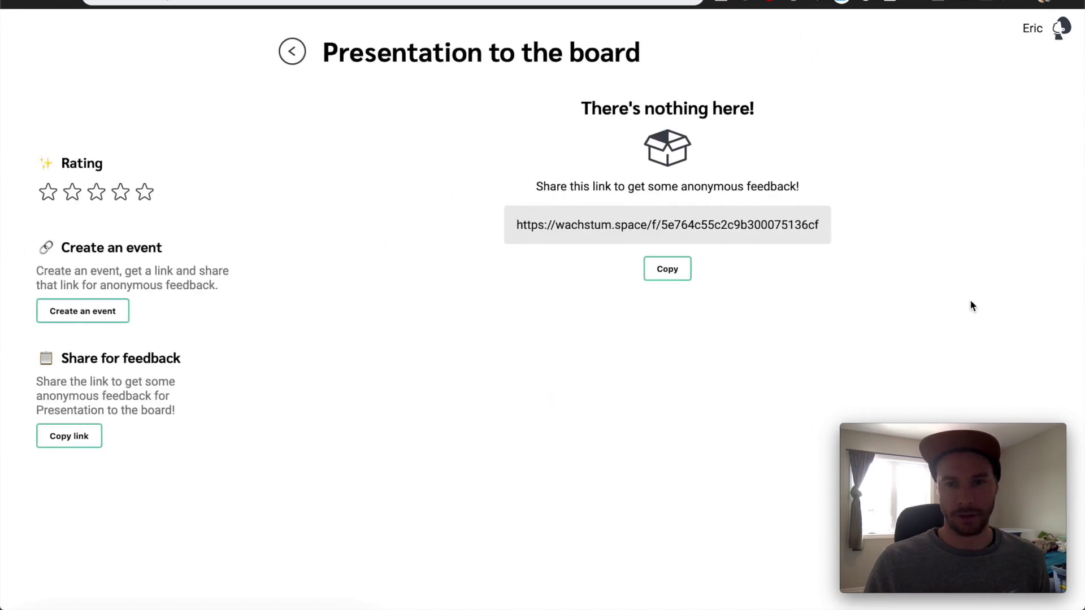
{"action": "left_click", "coordinate": [292, 51]}
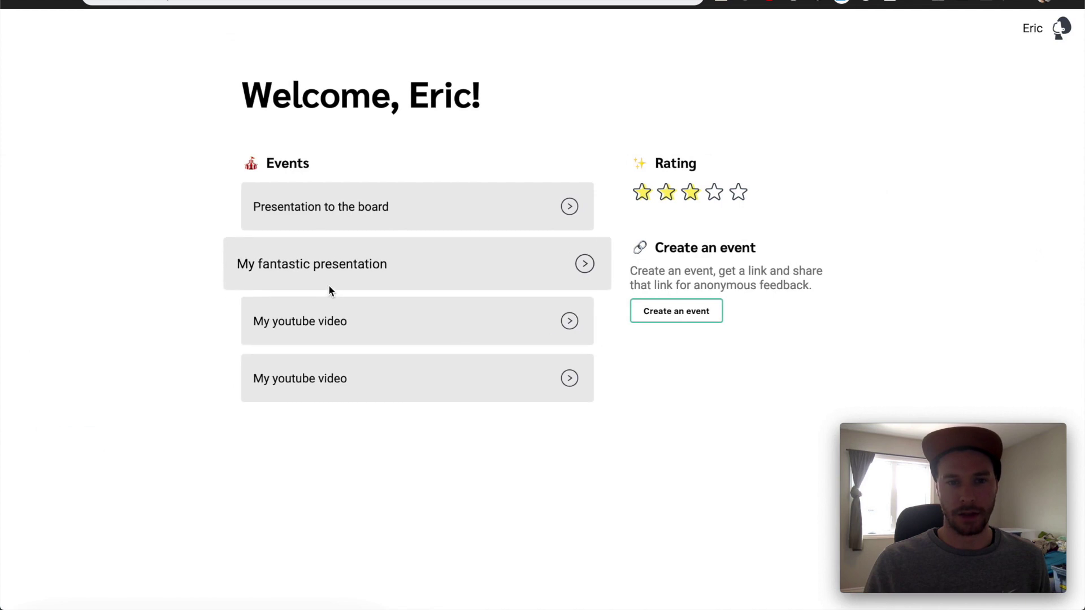
{"action": "left_click", "coordinate": [489, 264]}
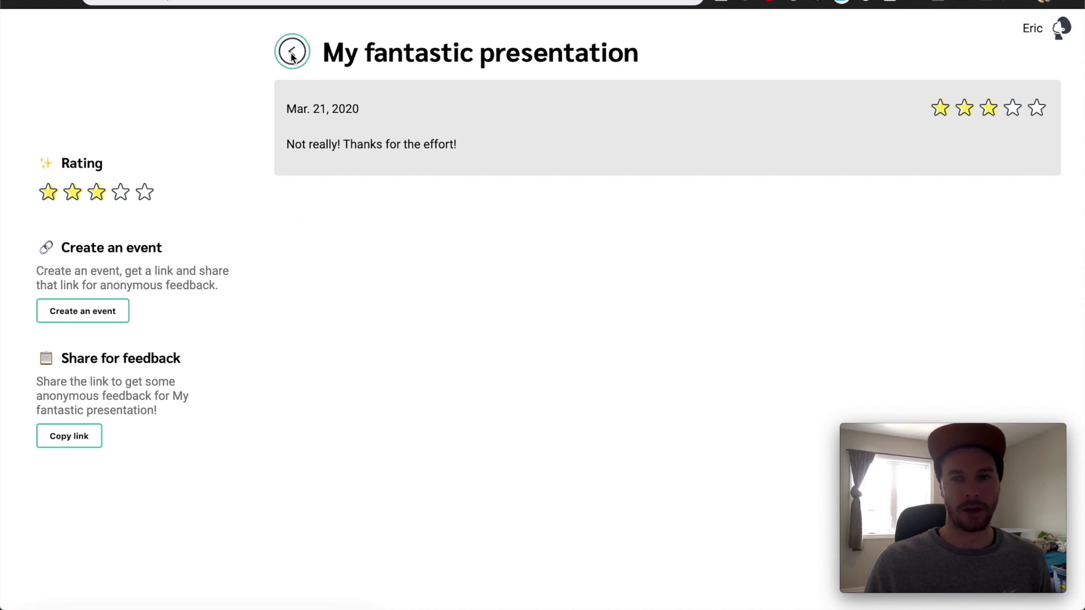
{"action": "left_click", "coordinate": [964, 101]}
{"action": "left_click_drag", "start_coordinate": [305, 145], "coordinate": [471, 153]}
{"action": "left_click", "coordinate": [314, 93]}
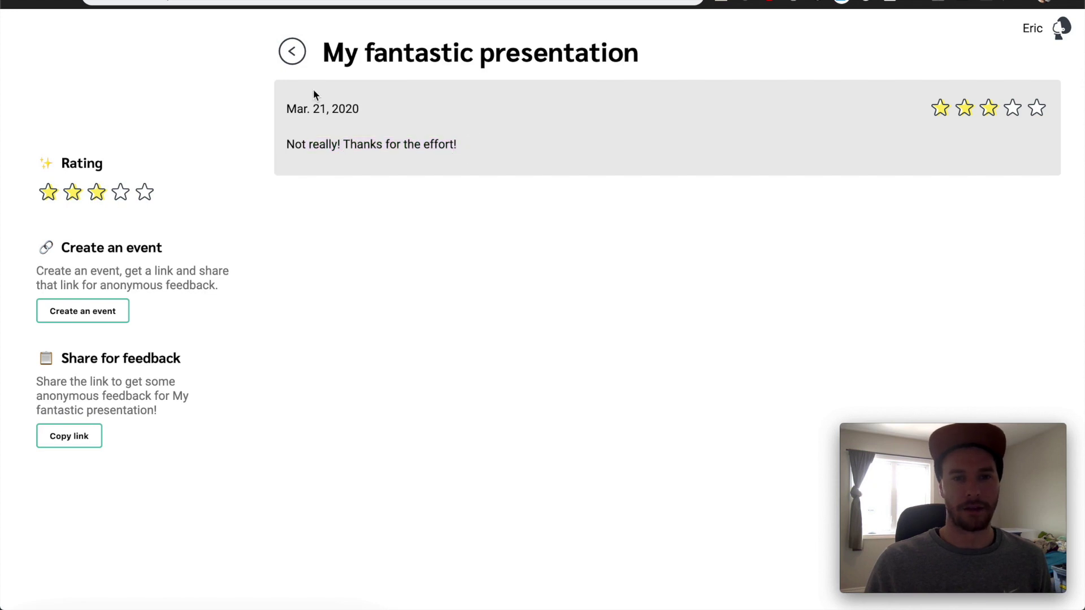
{"action": "left_click", "coordinate": [292, 52]}
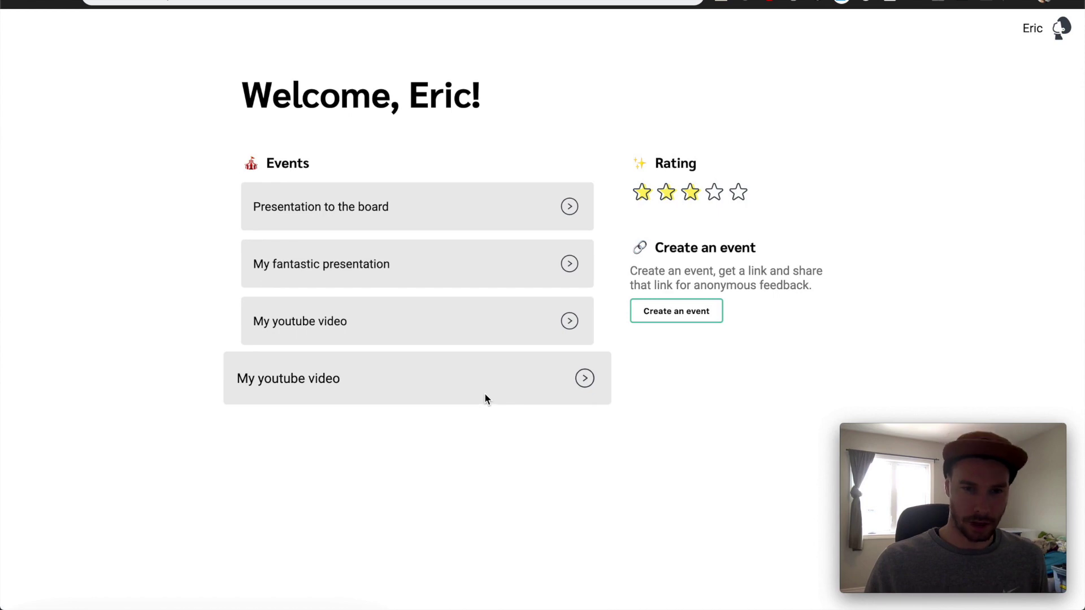
{"action": "left_click", "coordinate": [453, 280]}
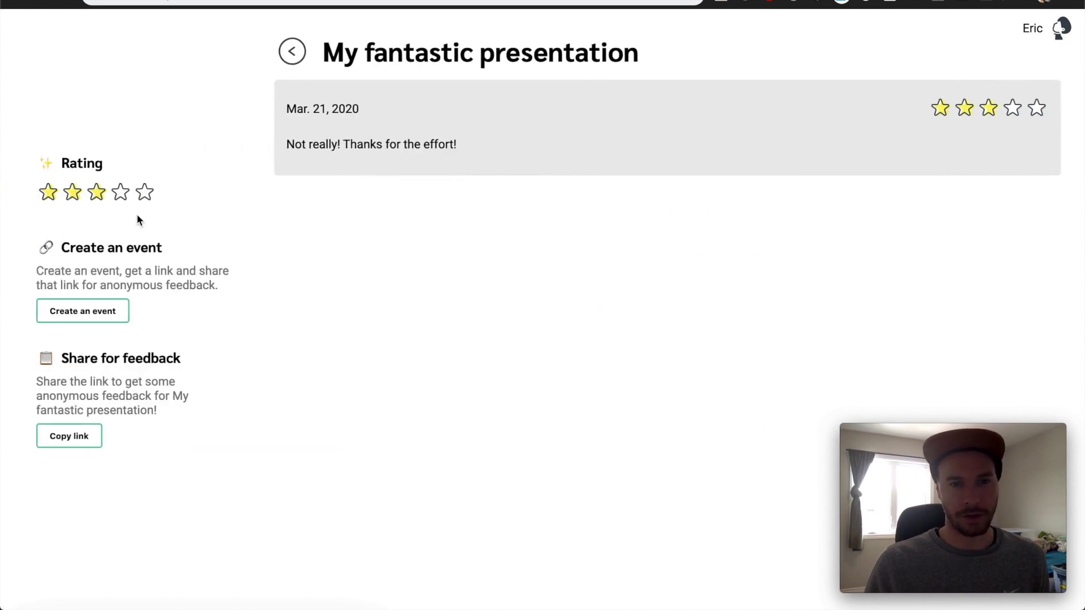
{"action": "left_click", "coordinate": [292, 51]}
{"action": "left_click", "coordinate": [306, 198]}
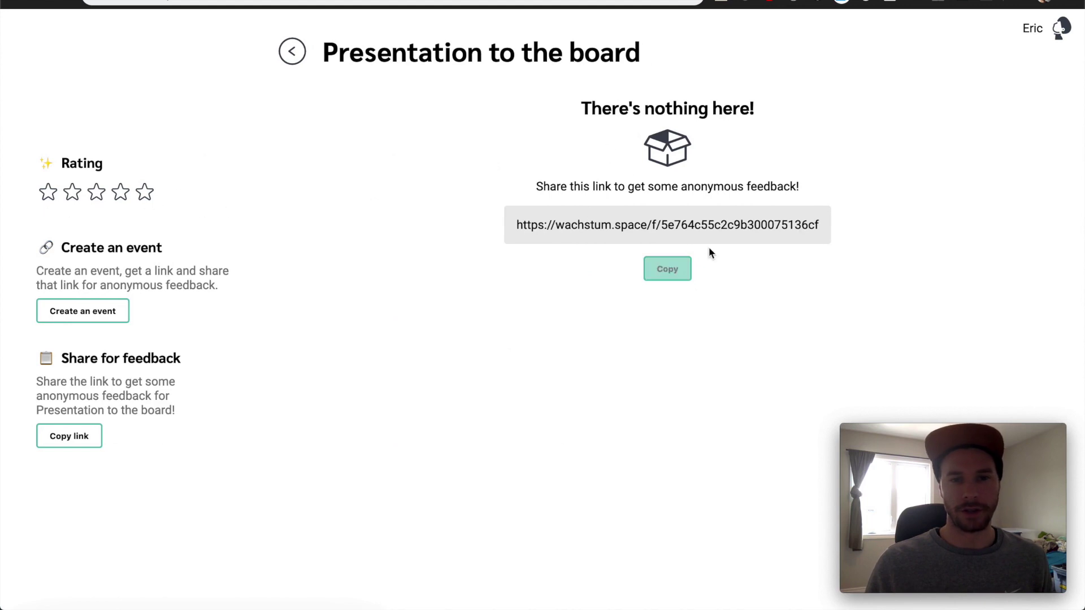
{"action": "left_click", "coordinate": [288, 55]}
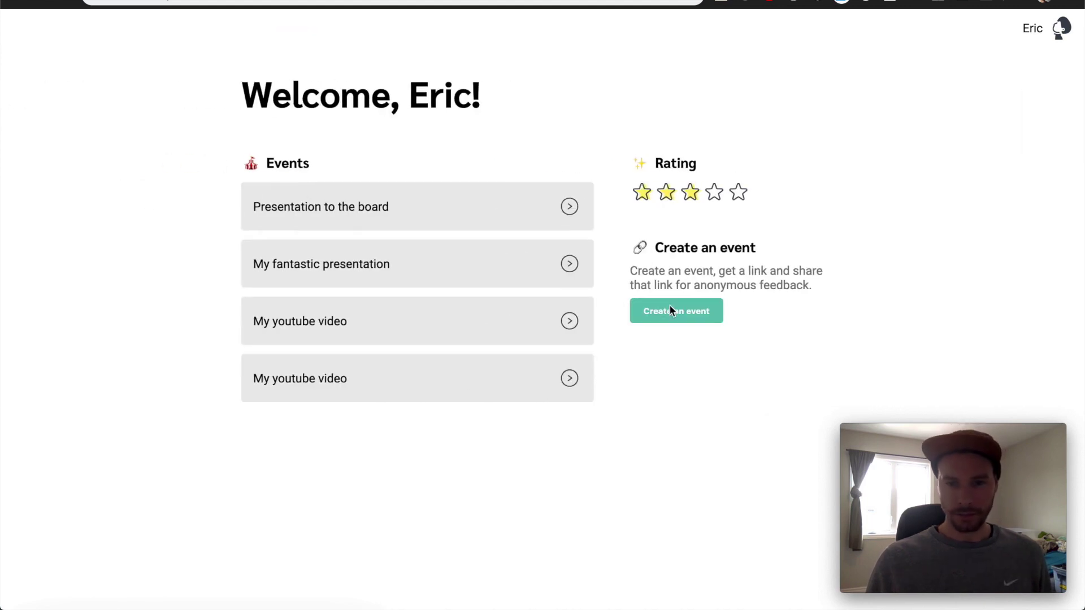
Start a new event named 'First idea to launch 🚀 video', adding the rocket emoji
{"action": "left_click", "coordinate": [684, 316]}
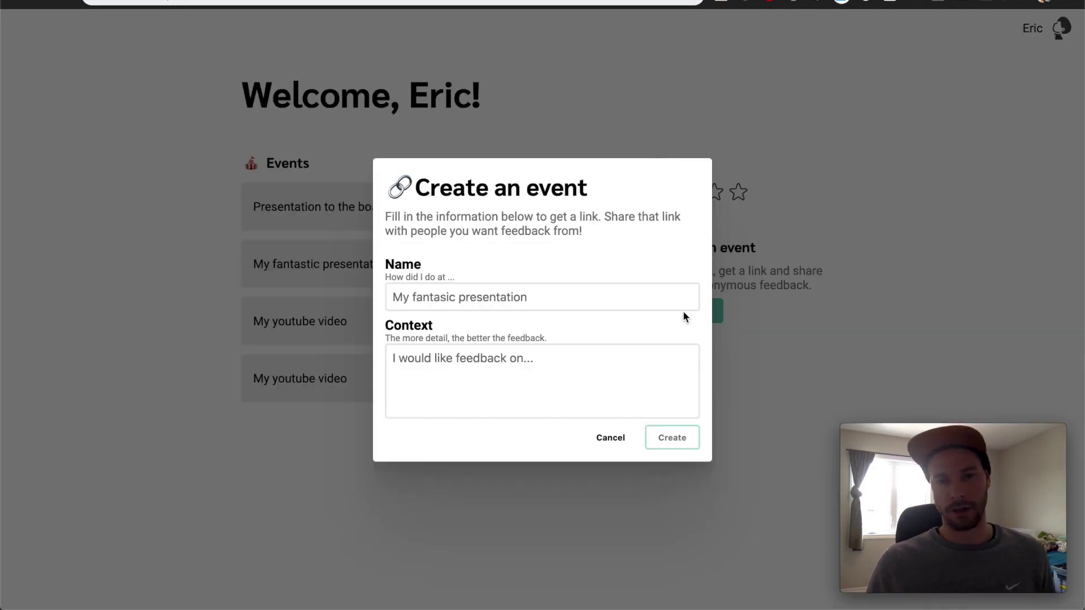
{"action": "left_click", "coordinate": [571, 300]}
{"action": "key", "text": "Escape"}
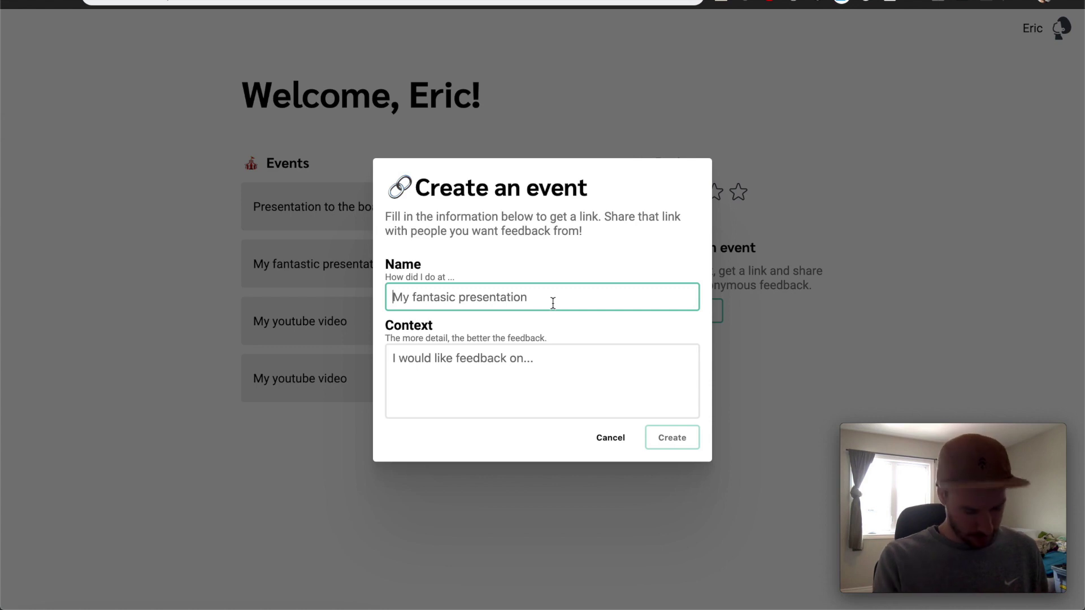
{"action": "type", "text": "First"}
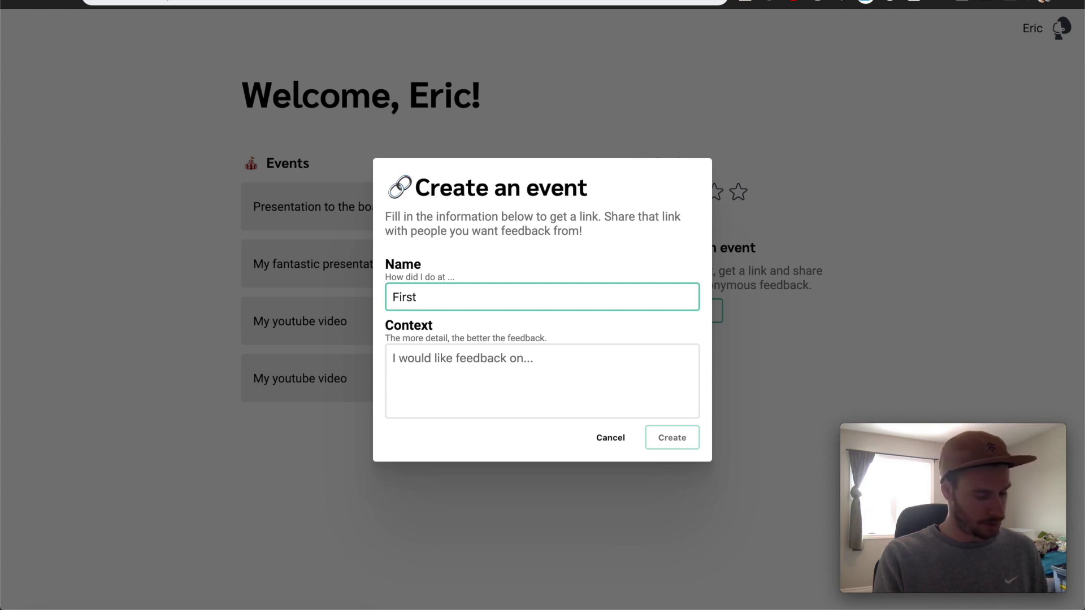
{"action": "type", "text": " idea to"}
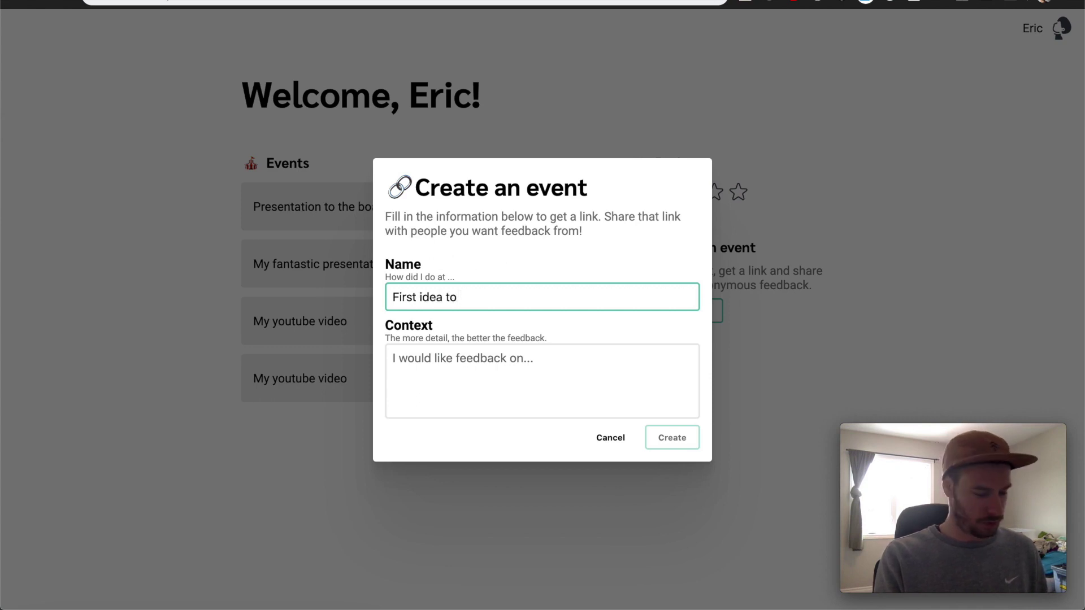
{"action": "type", "text": " launch"}
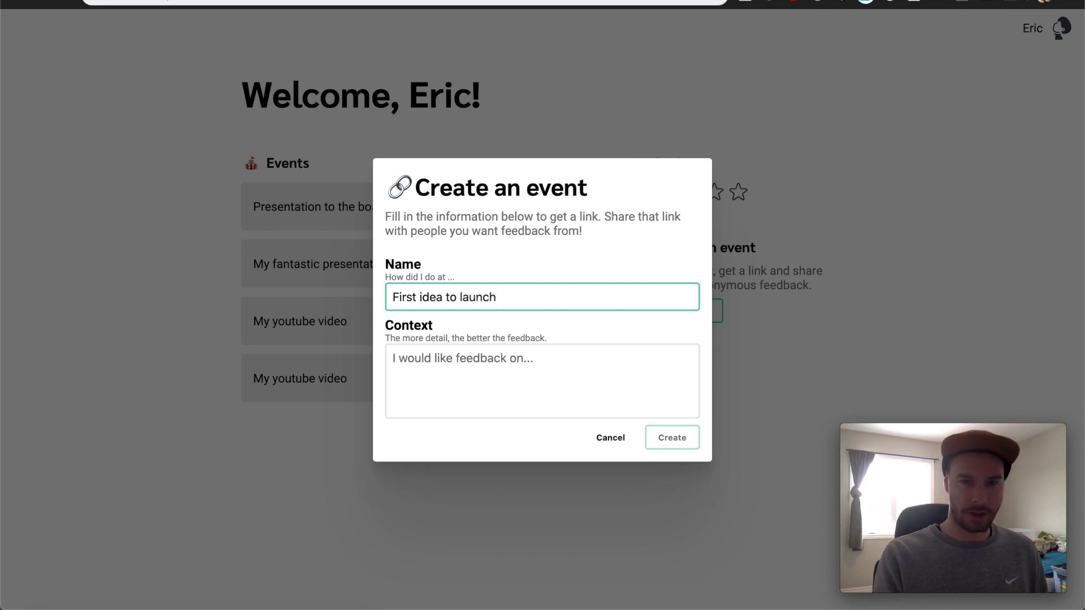
{"action": "key", "text": "ctrl+super+space"}
{"action": "key", "text": "Down"}
{"action": "key", "text": "Right"}
{"action": "key", "text": "Right"}
{"action": "key", "text": "Escape"}
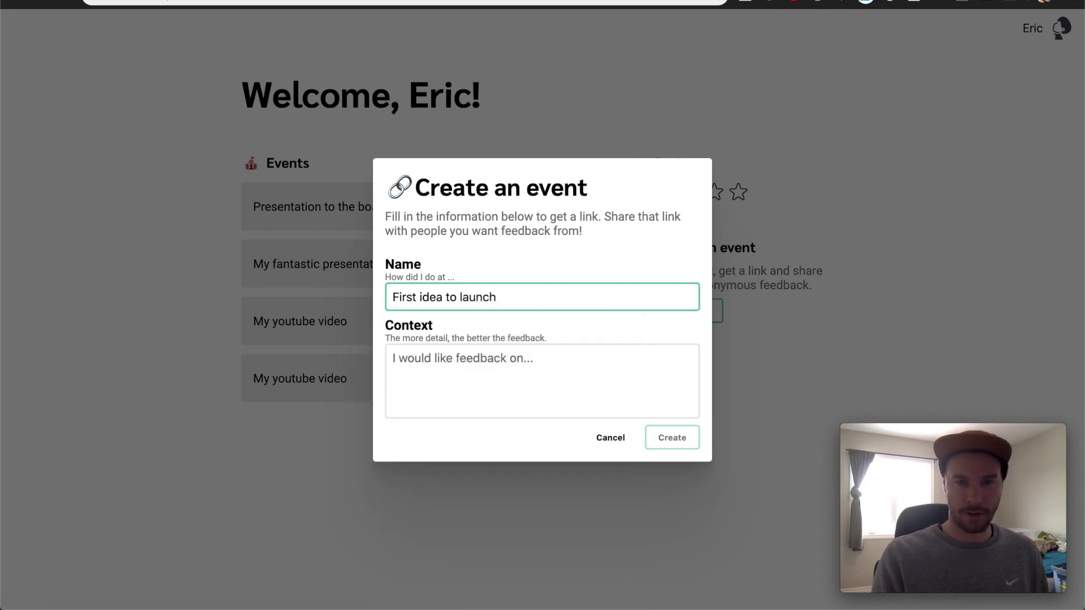
{"action": "key", "text": "Tab"}
{"action": "key", "text": "shift+Tab"}
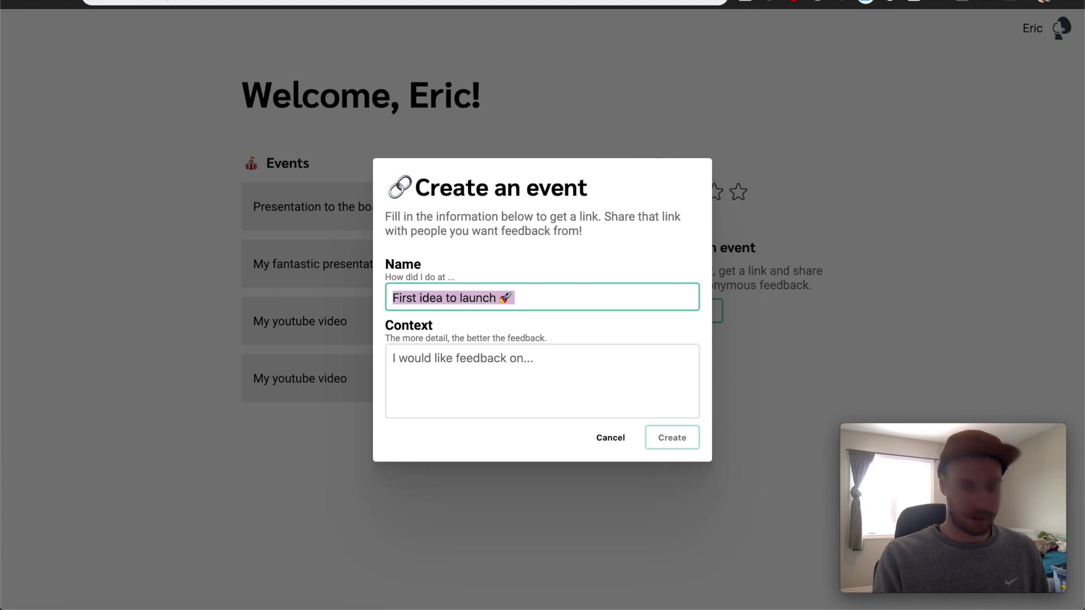
{"action": "key", "text": "Right"}
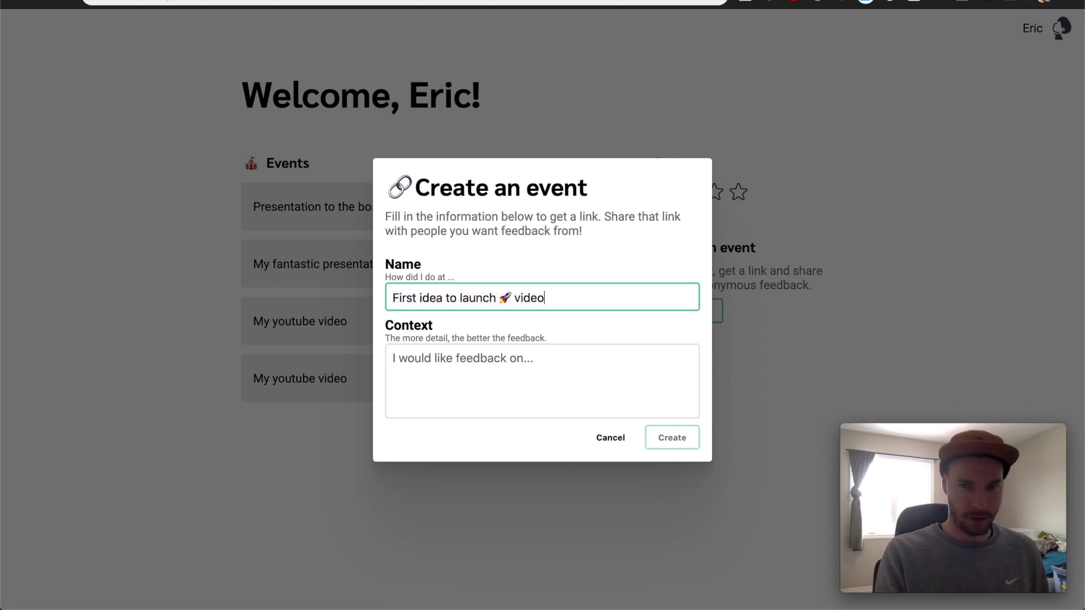
Write the first Context bullet, 'Quality of audio'
{"action": "left_click", "coordinate": [394, 358]}
{"action": "type", "text": "I would liek"}
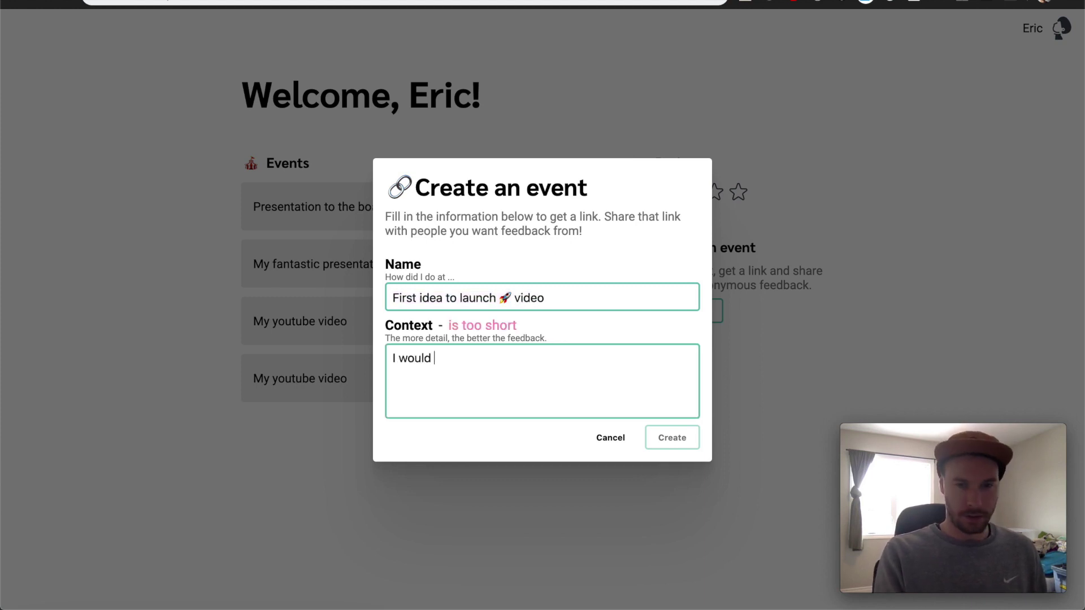
{"action": "key", "text": "BackSpace"}
{"action": "key", "text": "BackSpace"}
{"action": "key", "text": "BackSpace"}
{"action": "key", "text": "BackSpace"}
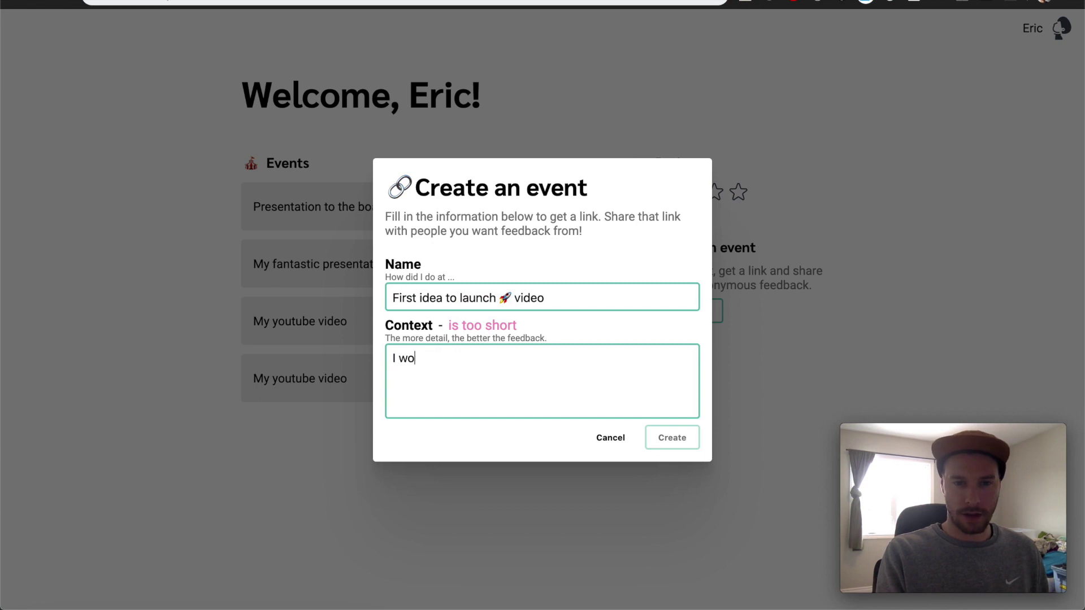
{"action": "key", "text": "BackSpace"}
{"action": "key", "text": "BackSpace"}
{"action": "key", "text": "BackSpace"}
{"action": "key", "text": "BackSpace"}
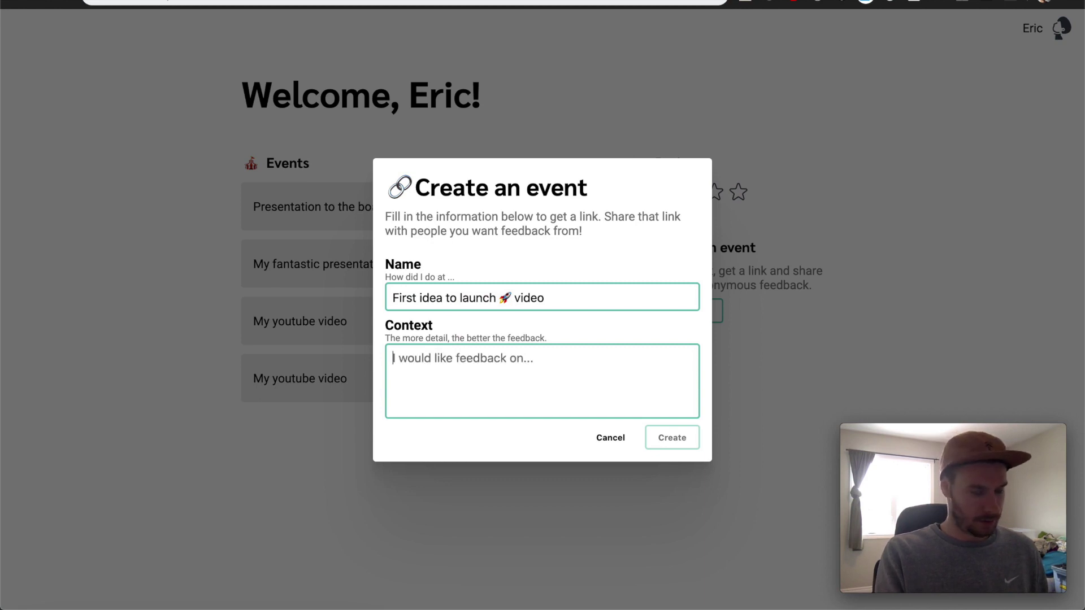
{"action": "type", "text": "*"}
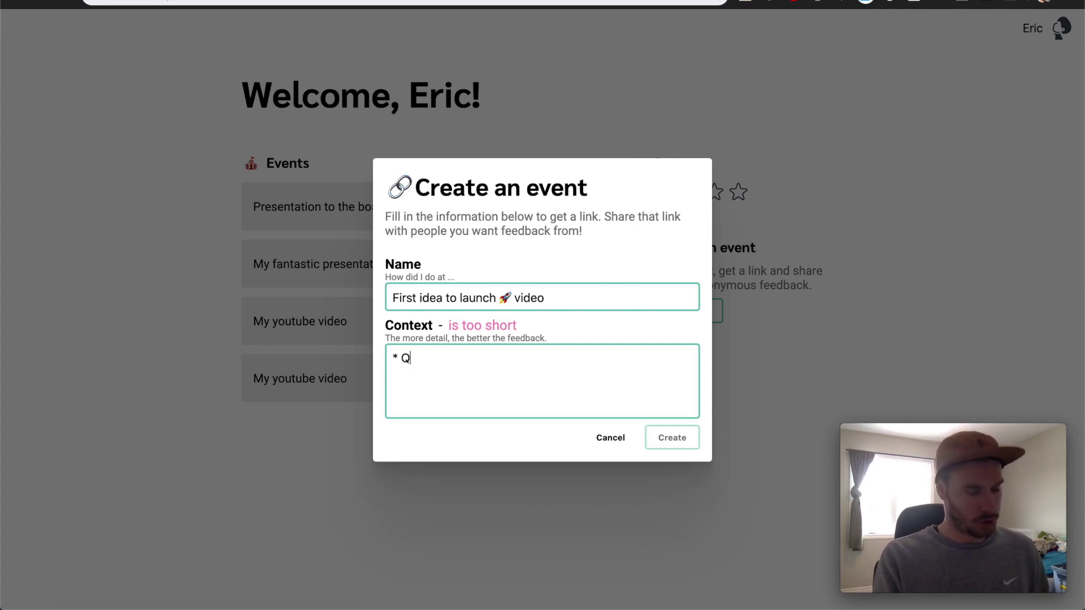
{"action": "type", "text": "uality of audi"}
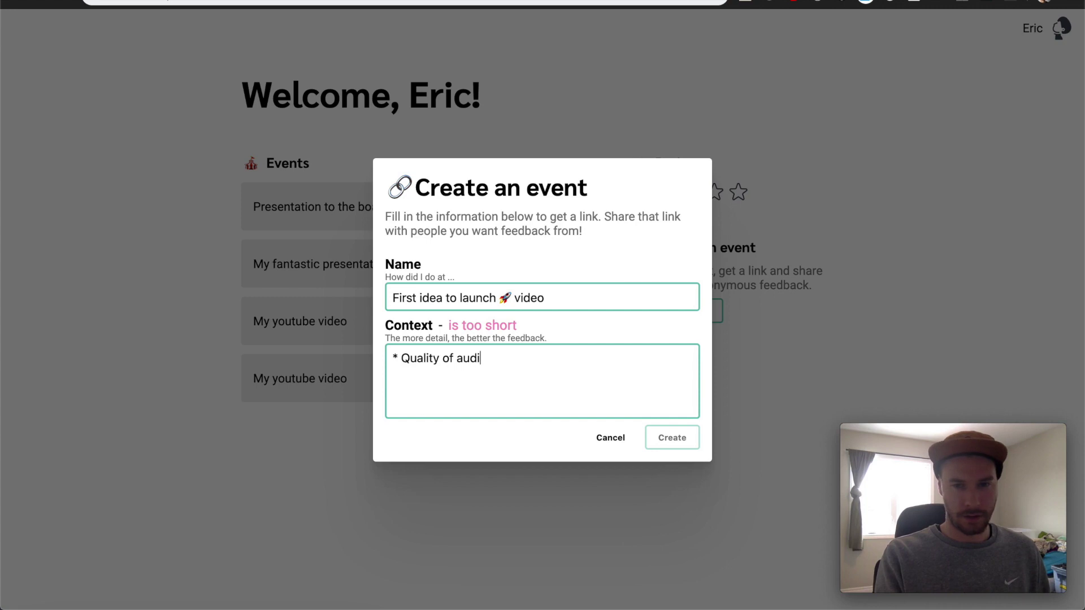
{"action": "type", "text": "o"}
{"action": "key", "text": "Return"}
Add Context bullets 'Did you like the music' and 'Did I say "um" too much', then delete the last line
{"action": "type", "text": "* Di"}
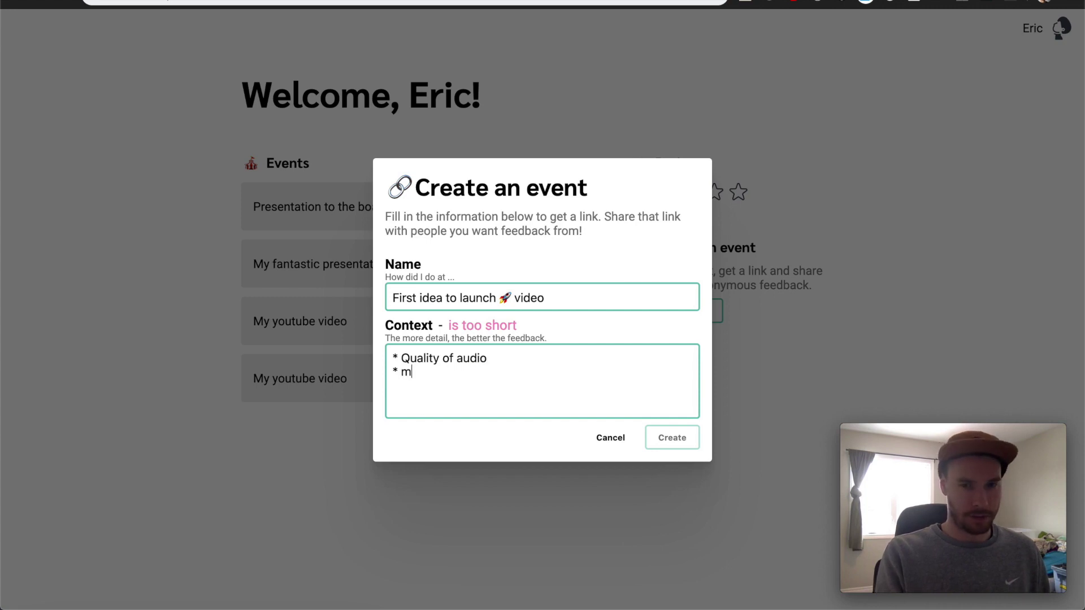
{"action": "key", "text": "BackSpace"}
{"action": "key", "text": "BackSpace"}
{"action": "type", "text": "did oyu"}
{"action": "key", "text": "BackSpace"}
{"action": "key", "text": "BackSpace"}
{"action": "key", "text": "BackSpace"}
{"action": "key", "text": "BackSpace"}
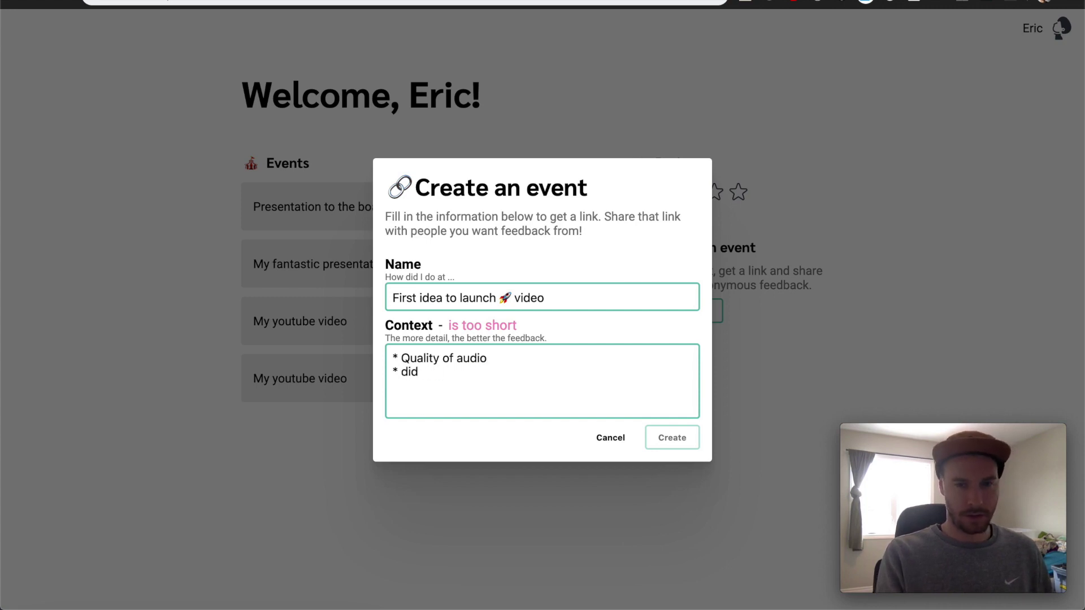
{"action": "type", "text": "you like the music"}
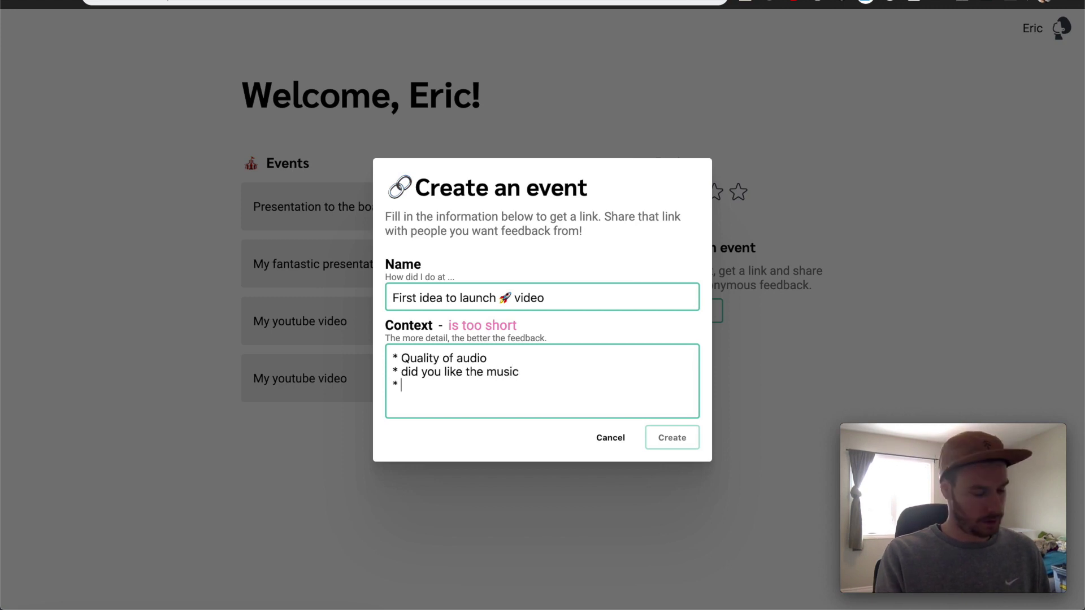
{"action": "type", "text": "Did I "}
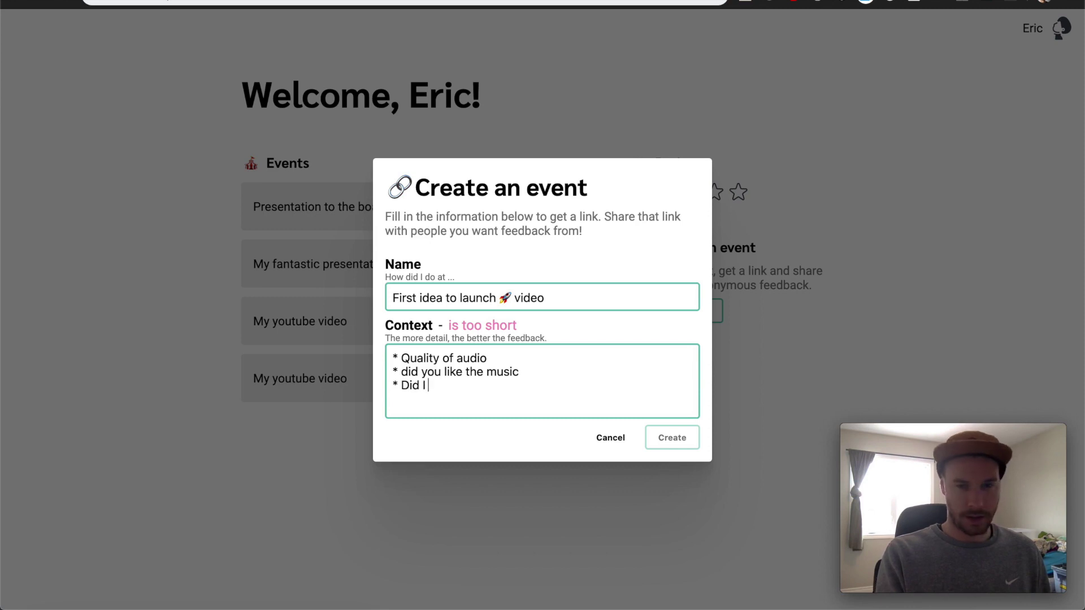
{"action": "type", "text": "say U"}
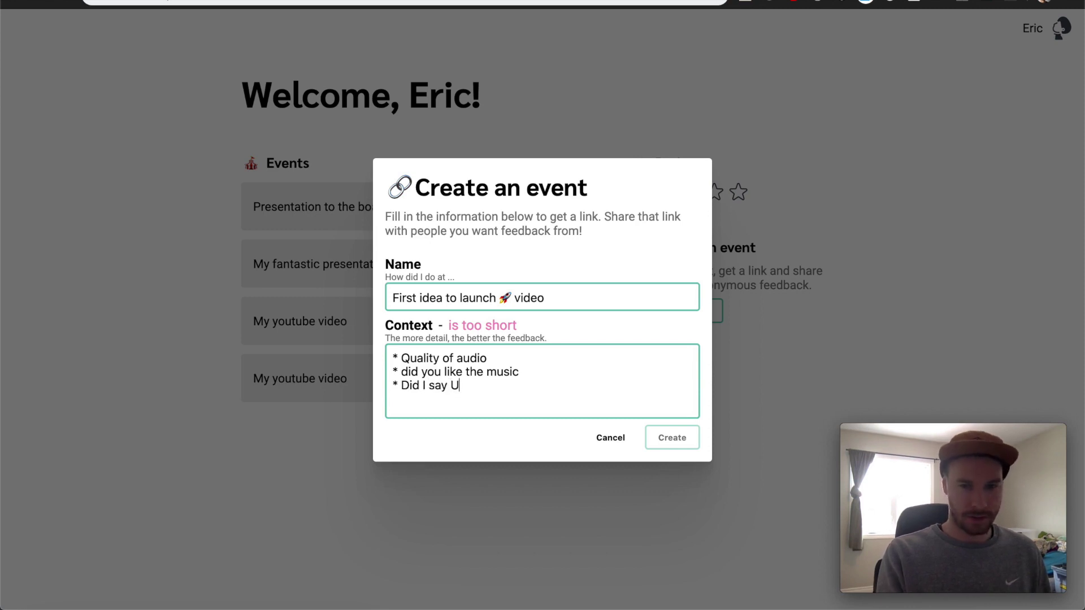
{"action": "key", "text": "BackSpace"}
{"action": "type", "text": "\"u"}
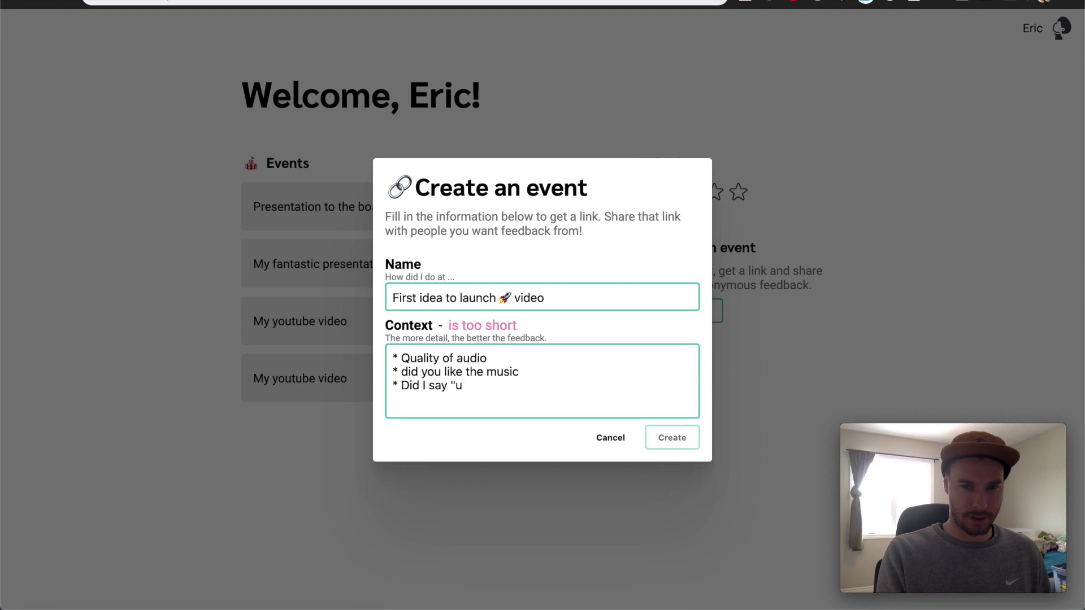
{"action": "type", "text": "m\""}
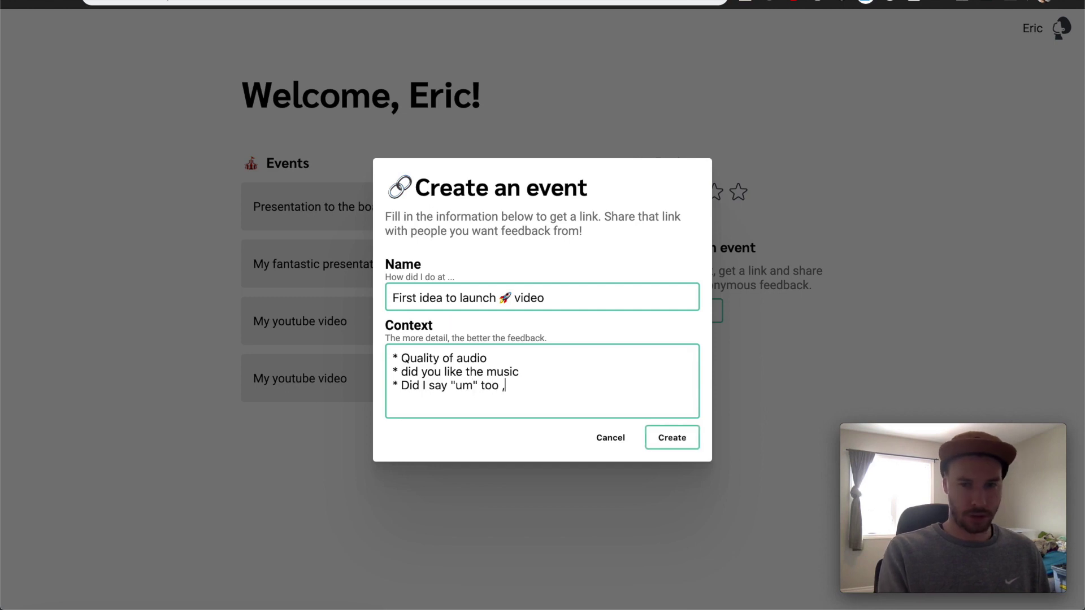
{"action": "type", "text": " too much"}
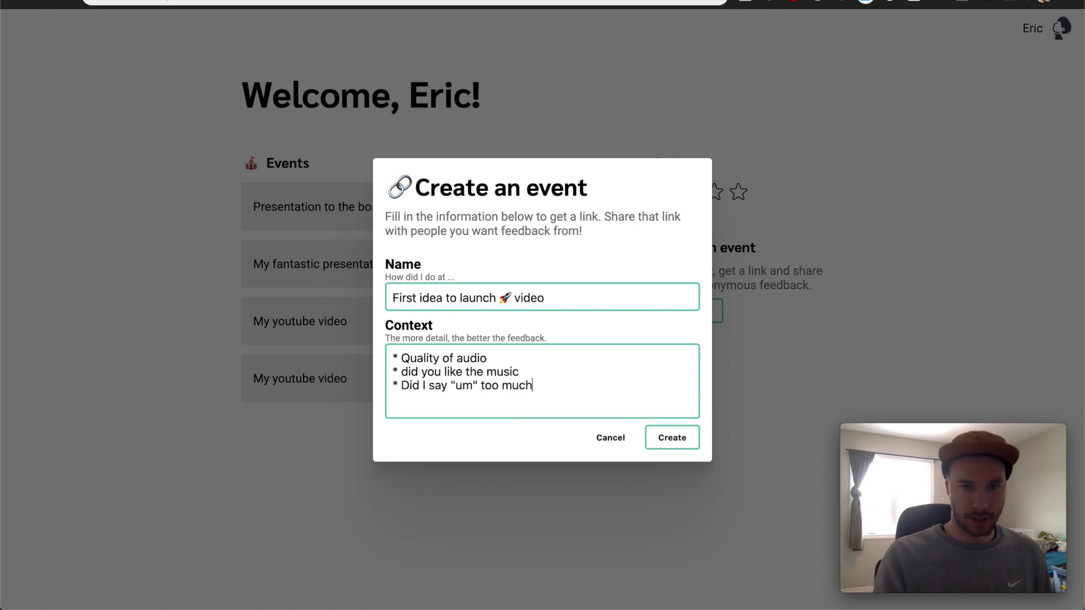
{"action": "key", "text": "super+shift+Left"}
{"action": "key", "text": "BackSpace"}
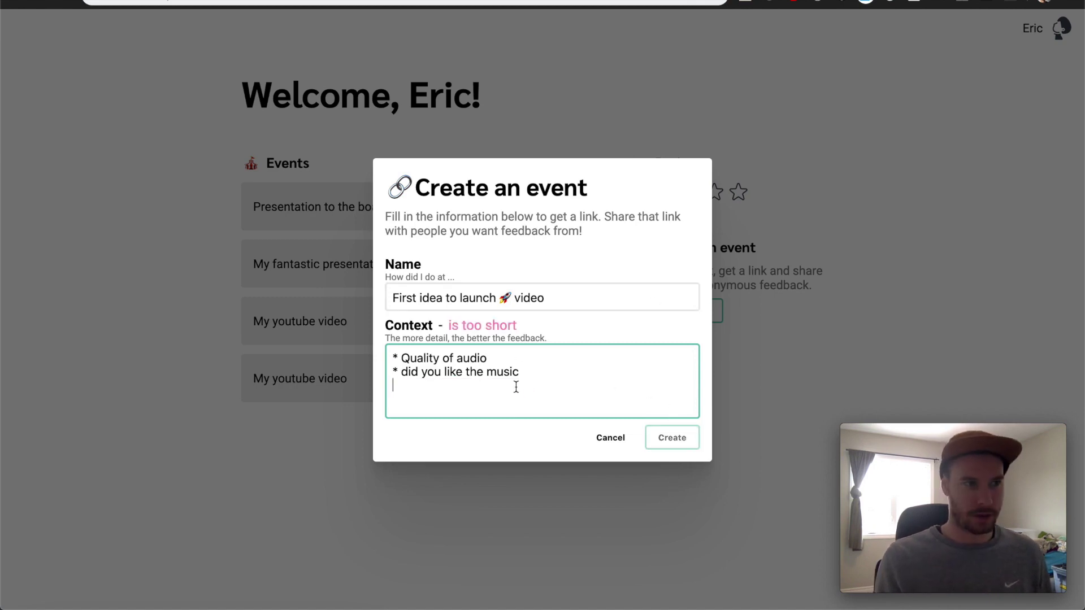
Restore the 'Did I say "um" too much' bullet, create the event and close the dialog
{"action": "key", "text": "super+z"}
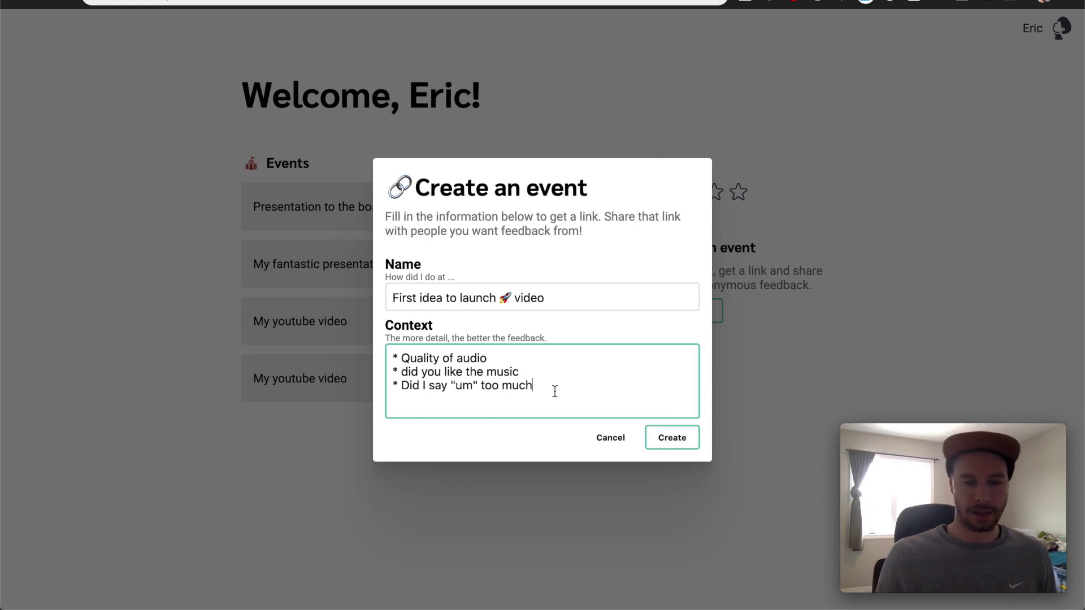
{"action": "left_click_drag", "start_coordinate": [555, 391], "coordinate": [390, 354]}
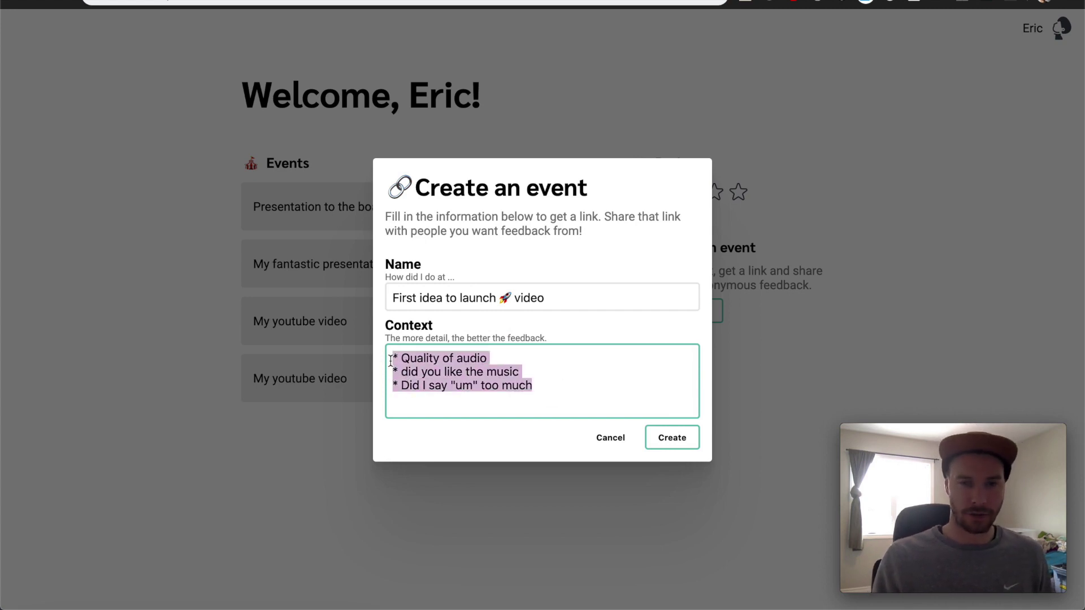
{"action": "left_click", "coordinate": [539, 363]}
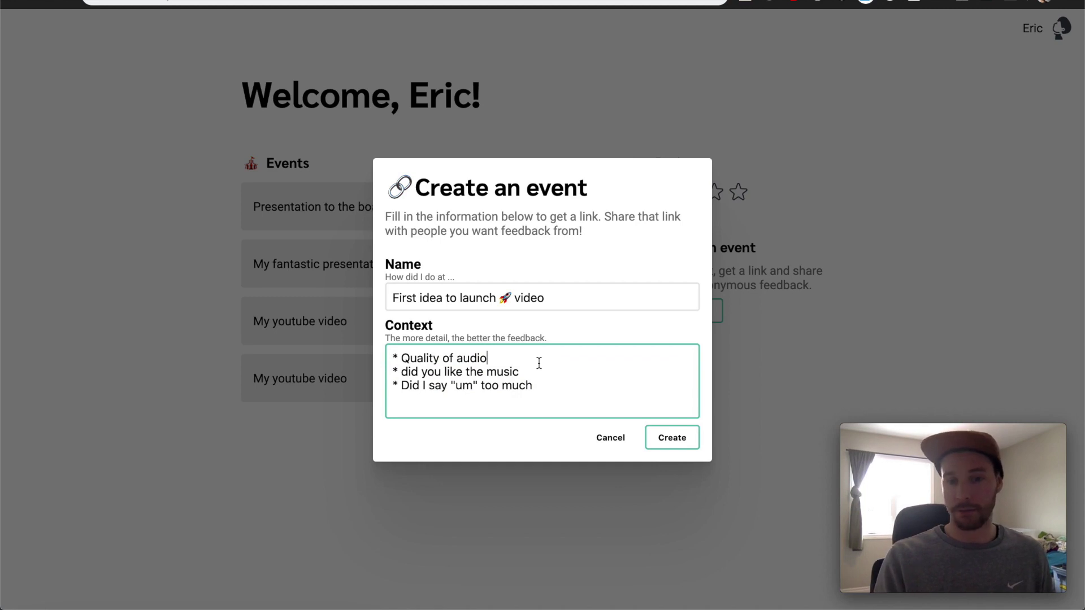
{"action": "left_click_drag", "start_coordinate": [544, 389], "coordinate": [387, 359]}
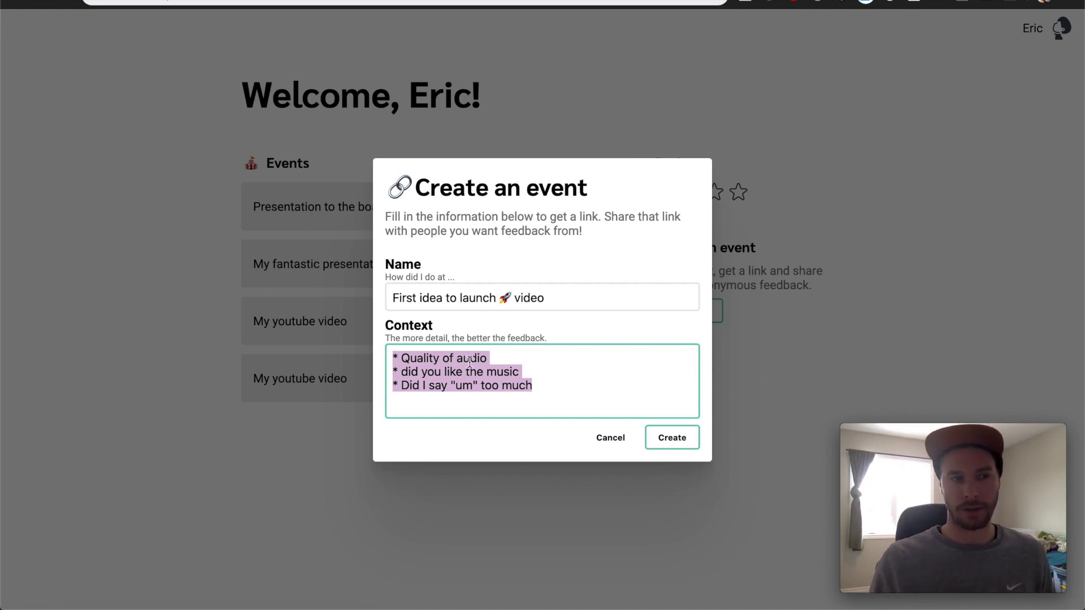
{"action": "left_click", "coordinate": [678, 393]}
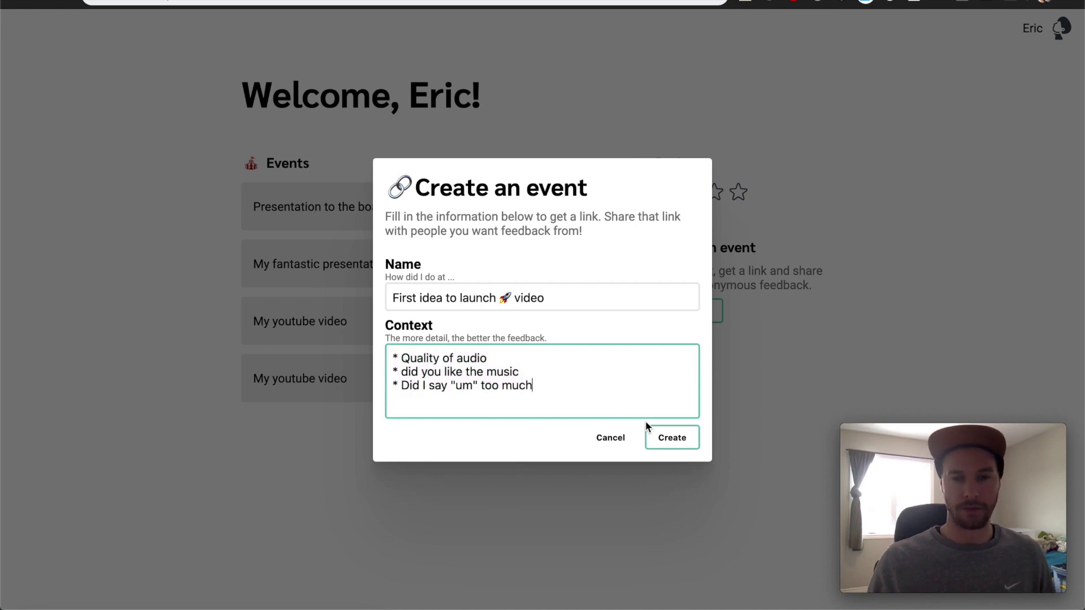
{"action": "left_click", "coordinate": [667, 443]}
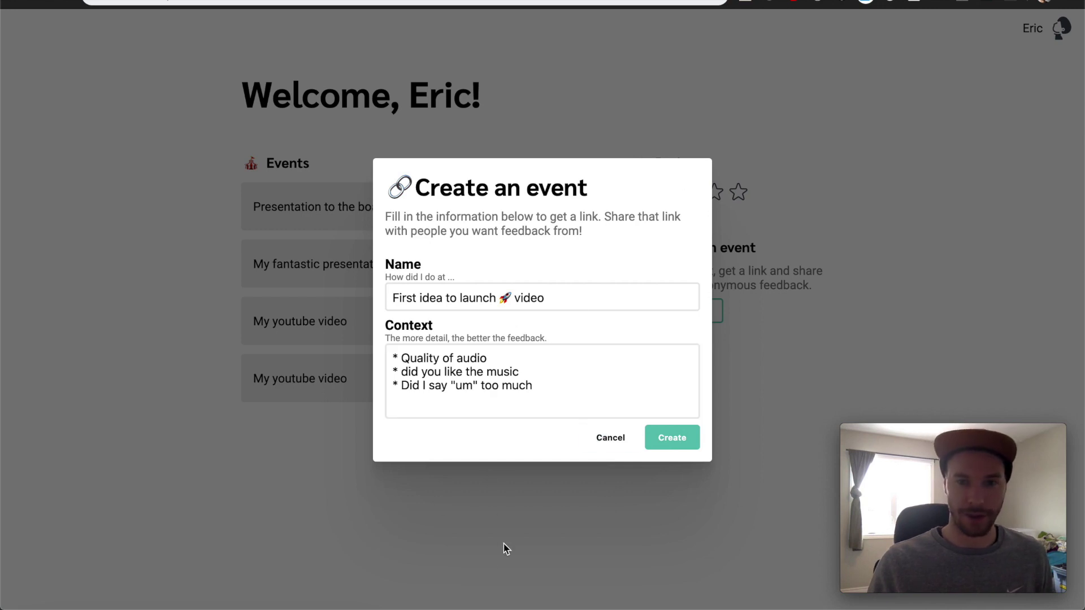
{"action": "left_click", "coordinate": [600, 516]}
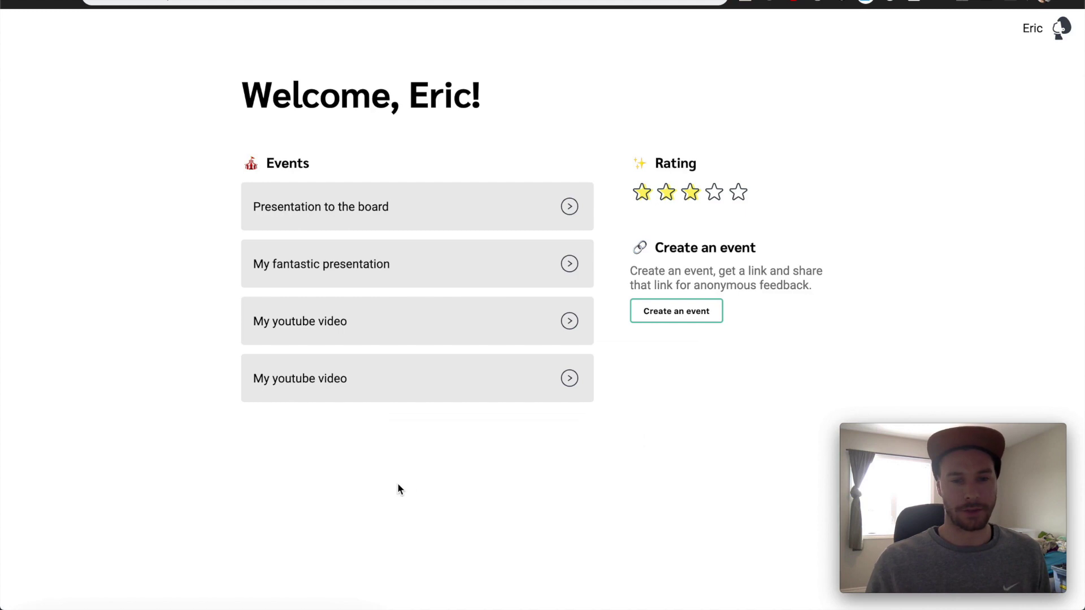
Reload the dashboard and open the new 'First idea to launch 🚀 video' event
{"action": "key", "text": "super+r"}
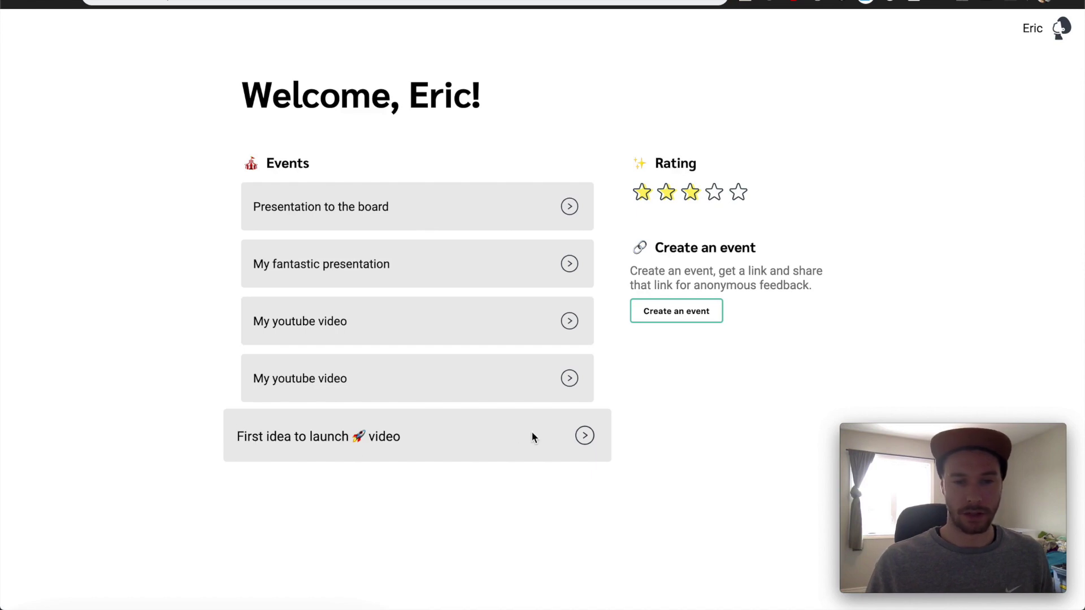
{"action": "left_click", "coordinate": [533, 436]}
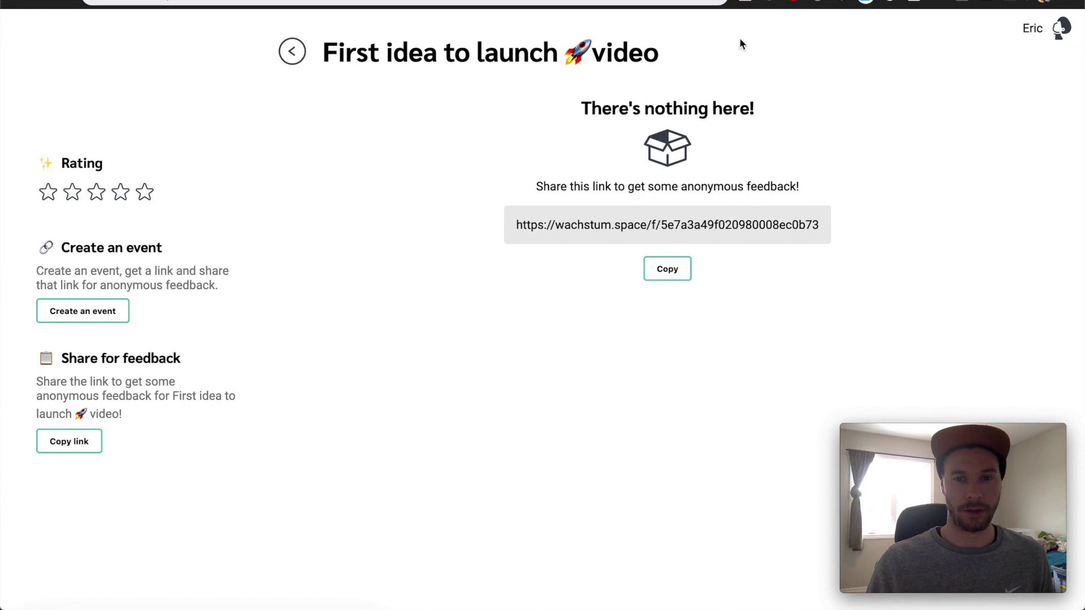
Through the event's share link, submit five stars with 'The video was brilliant, your best yet!'
{"action": "left_click", "coordinate": [665, 272]}
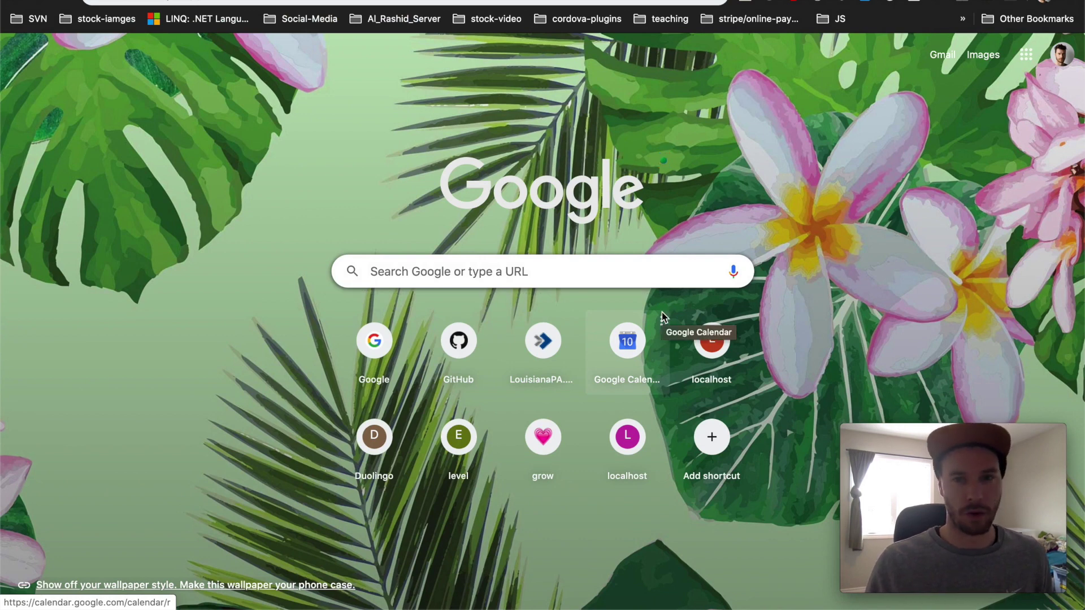
{"action": "key", "text": "Return"}
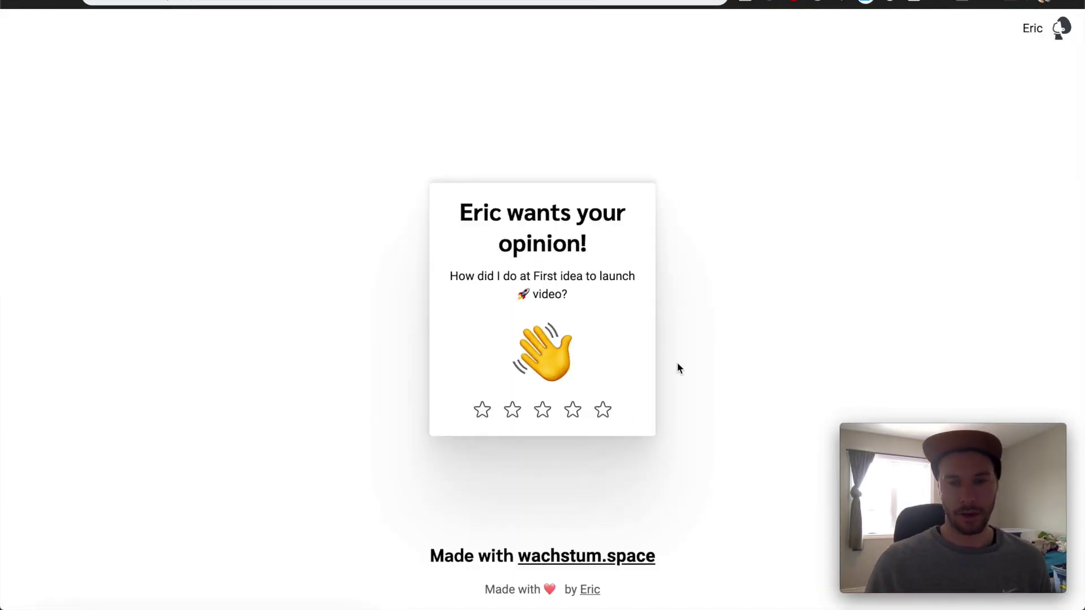
{"action": "left_click", "coordinate": [605, 413]}
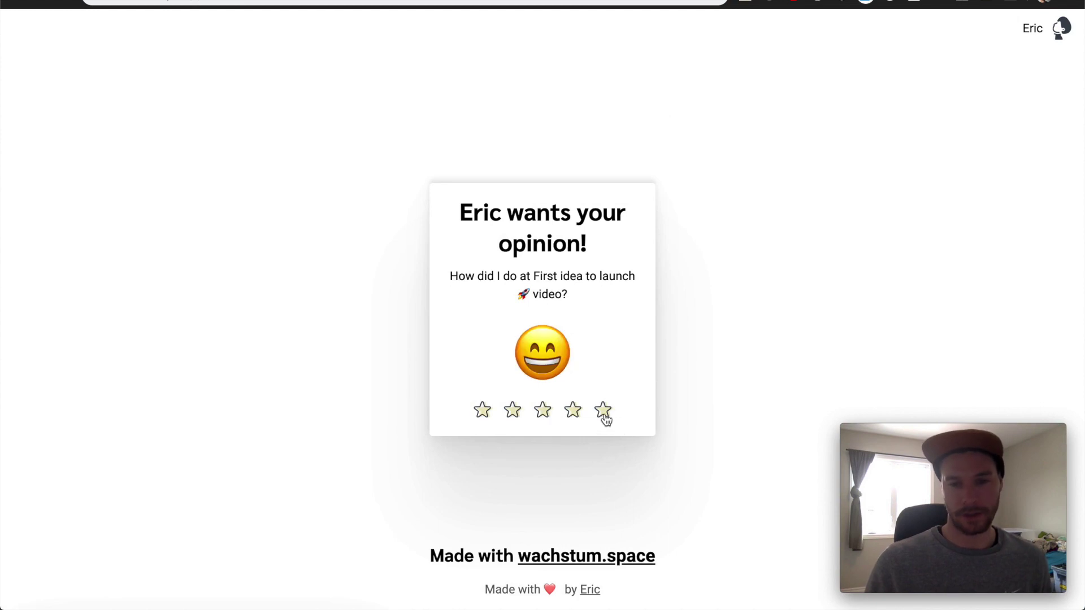
{"action": "left_click", "coordinate": [617, 408]}
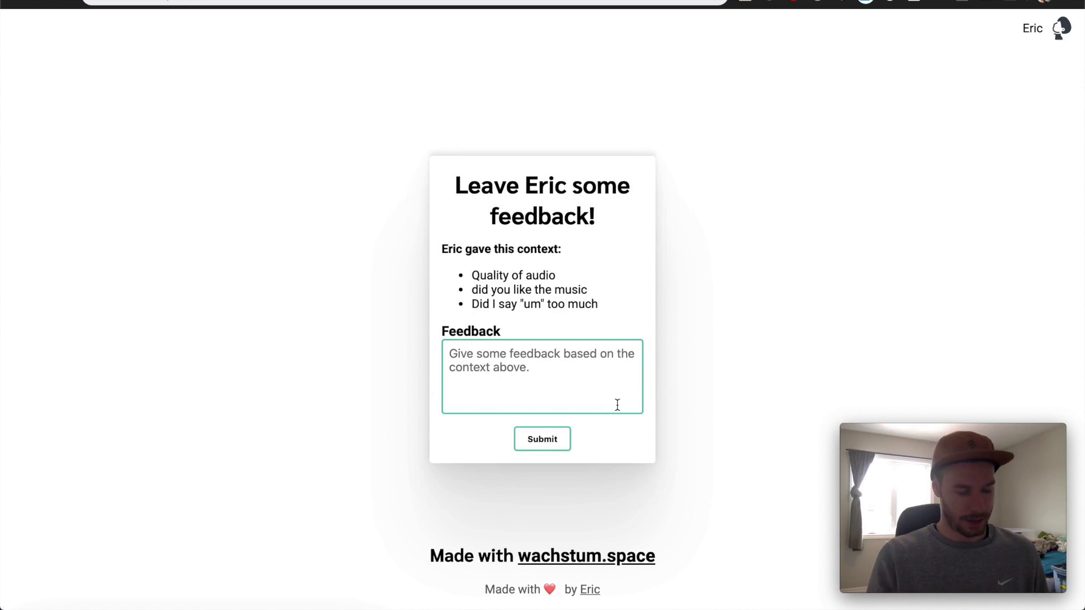
{"action": "type", "text": "The video wa"}
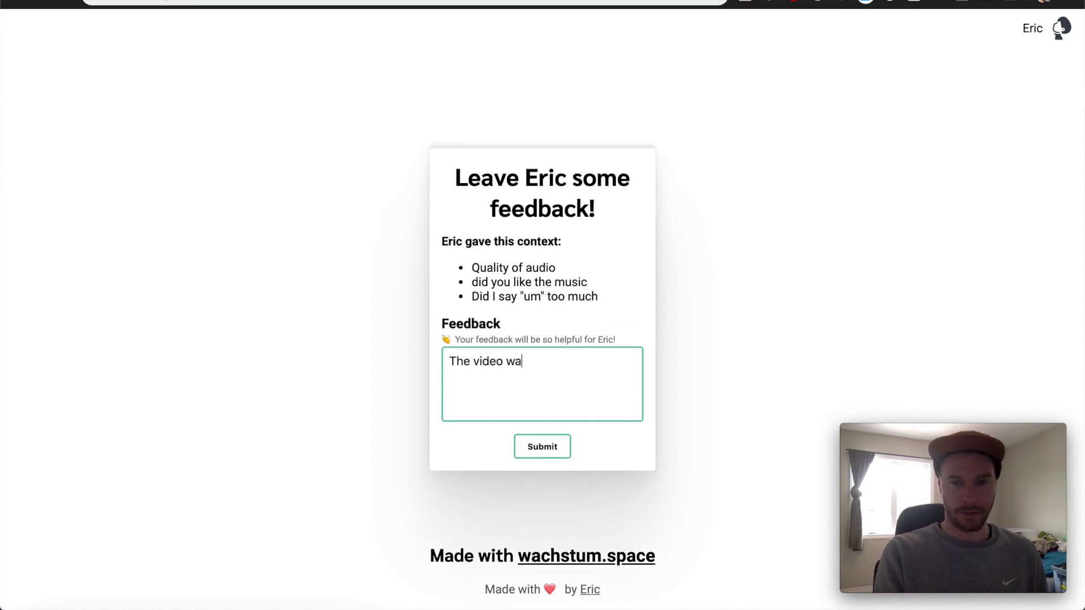
{"action": "type", "text": "s brilliant "}
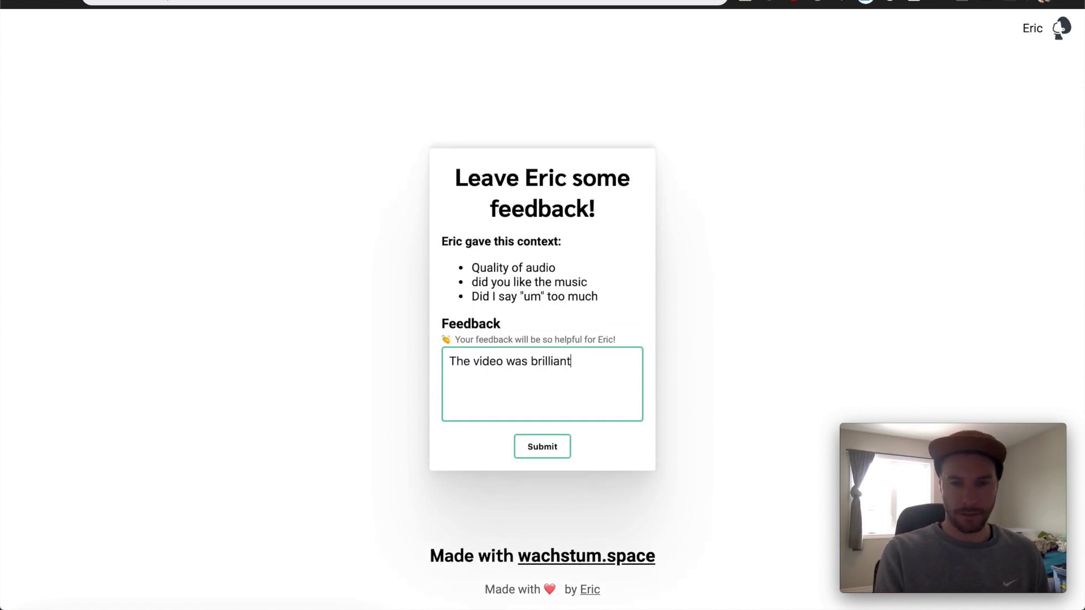
{"action": "type", "text": ", your bes"}
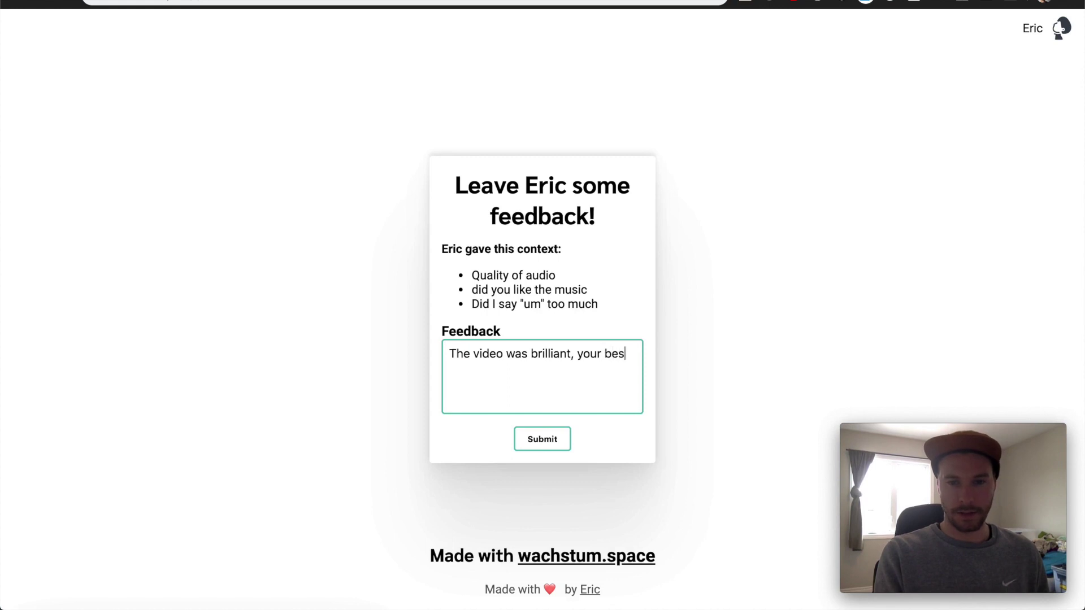
{"action": "type", "text": "t yet!"}
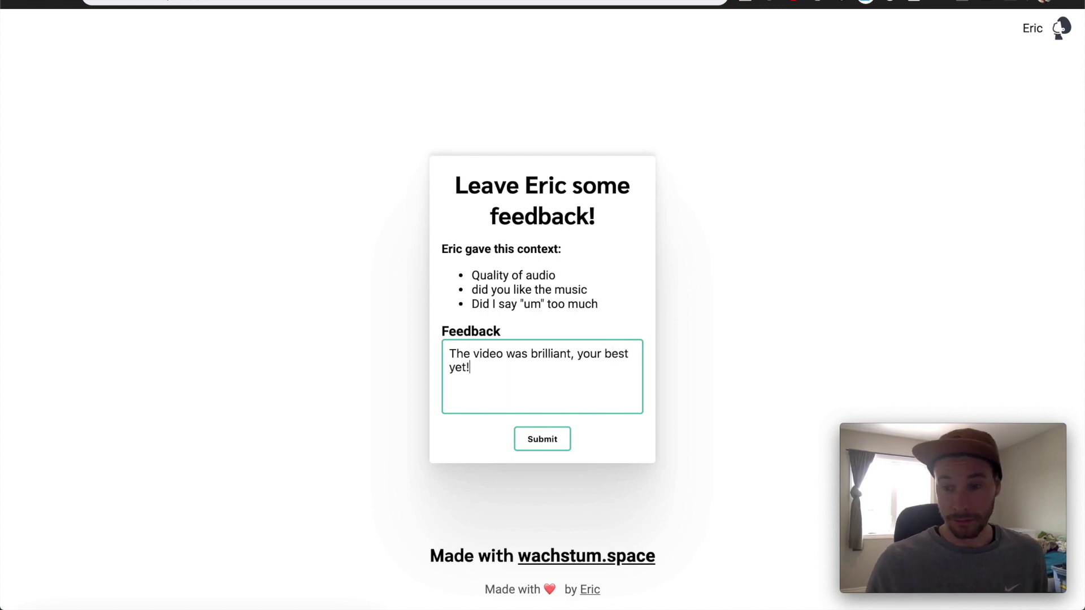
{"action": "left_click", "coordinate": [531, 441]}
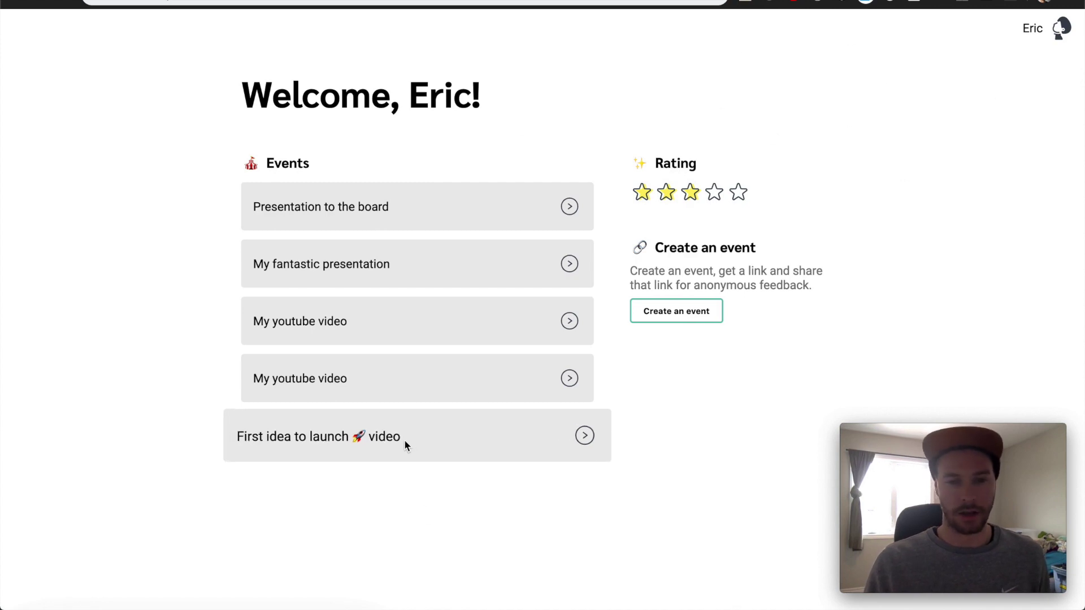
Reload and reopen First idea to launch video to confirm the new feedback line, then return to the dashboard
{"action": "left_click", "coordinate": [483, 449]}
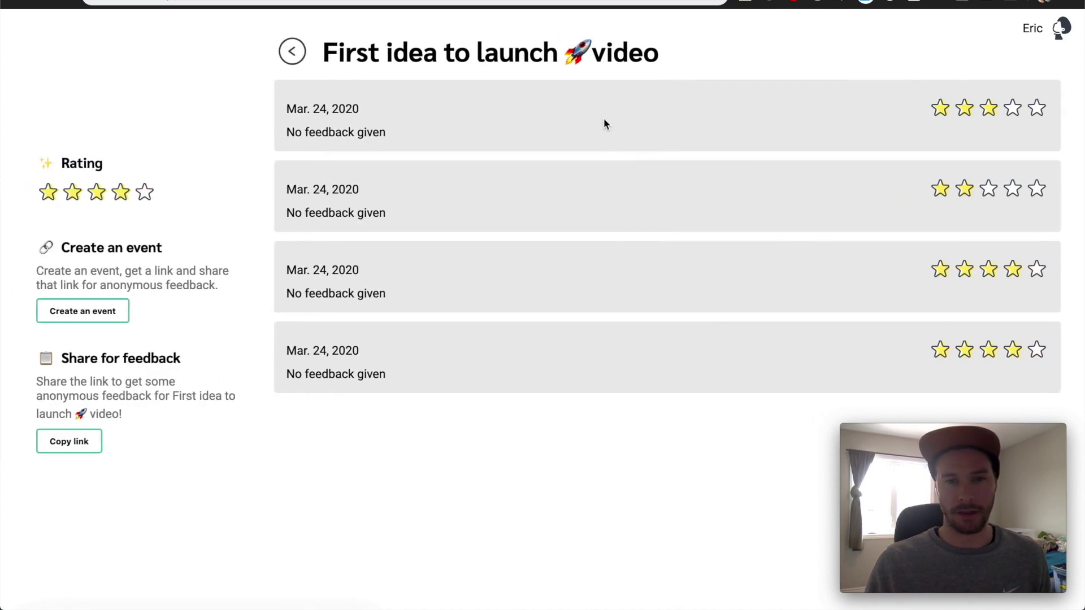
{"action": "left_click_drag", "start_coordinate": [520, 118], "coordinate": [1043, 273]}
{"action": "left_click", "coordinate": [431, 271]}
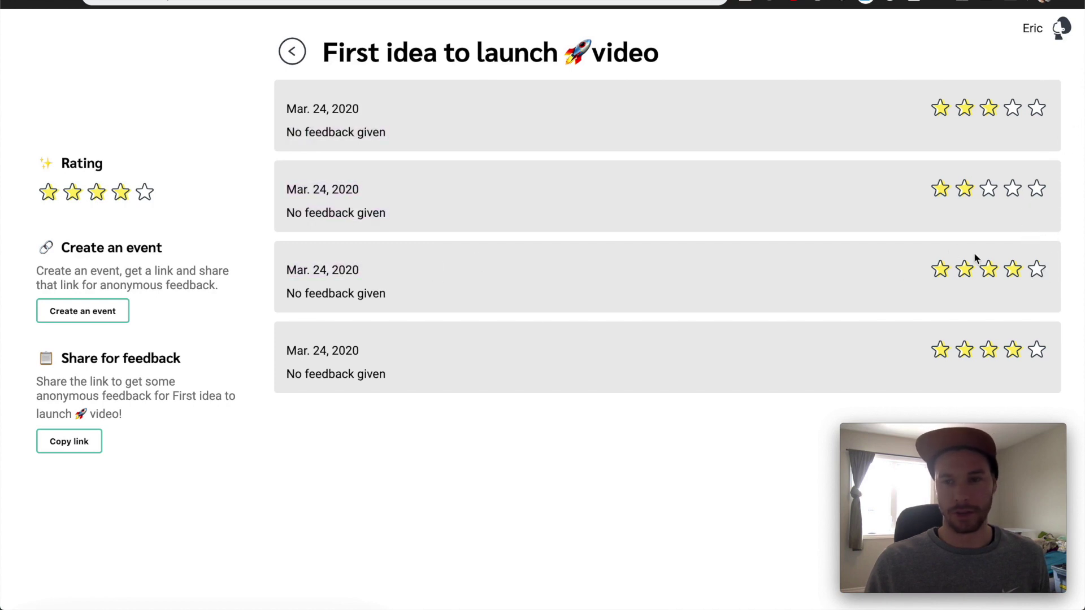
{"action": "key", "text": "super+bracketleft"}
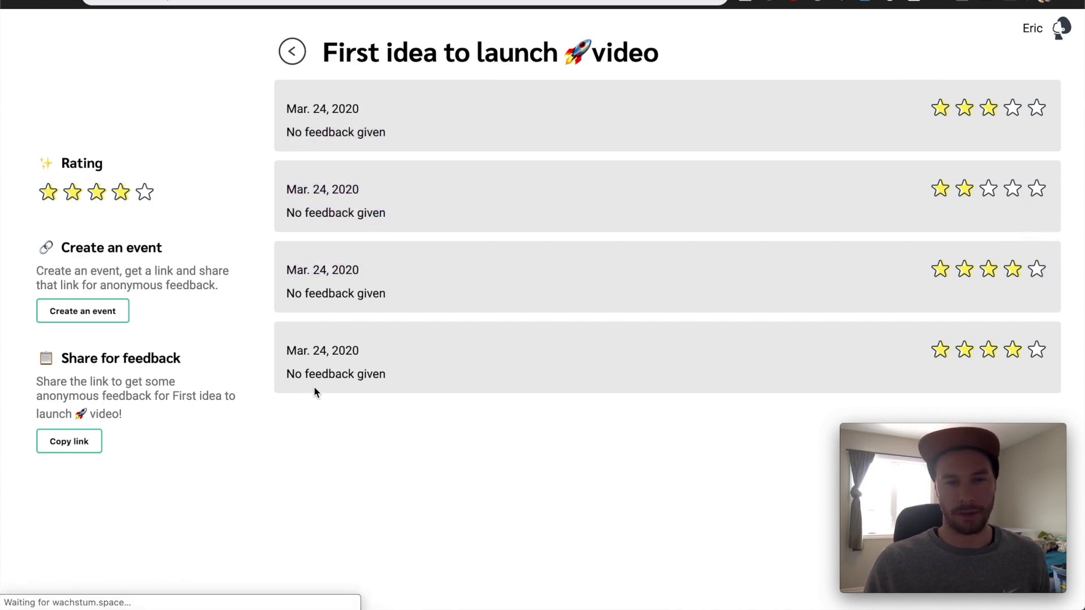
{"action": "left_click", "coordinate": [415, 436]}
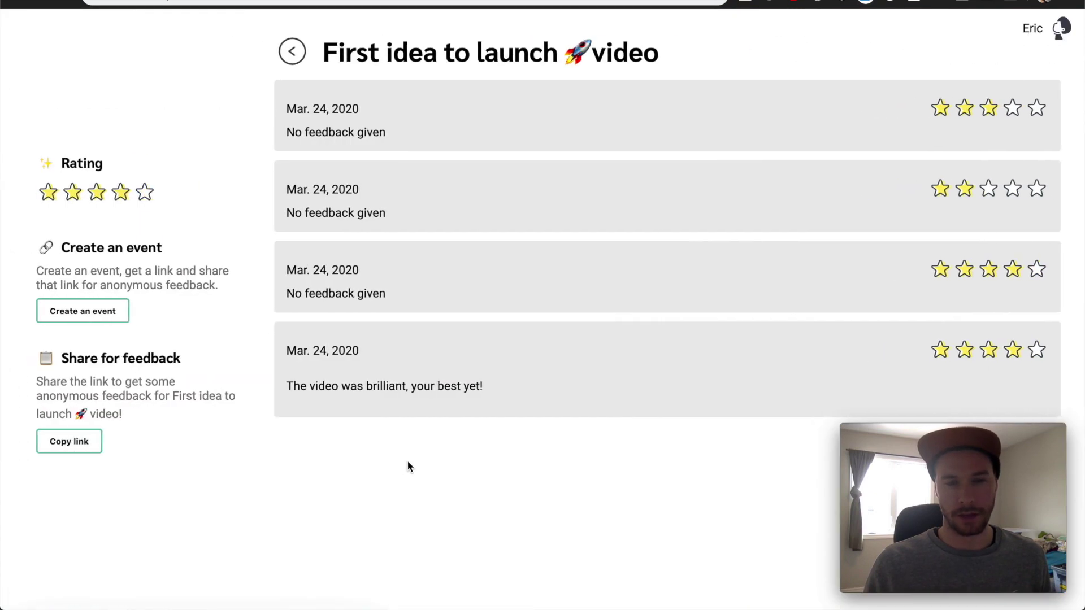
{"action": "triple_click", "coordinate": [414, 386]}
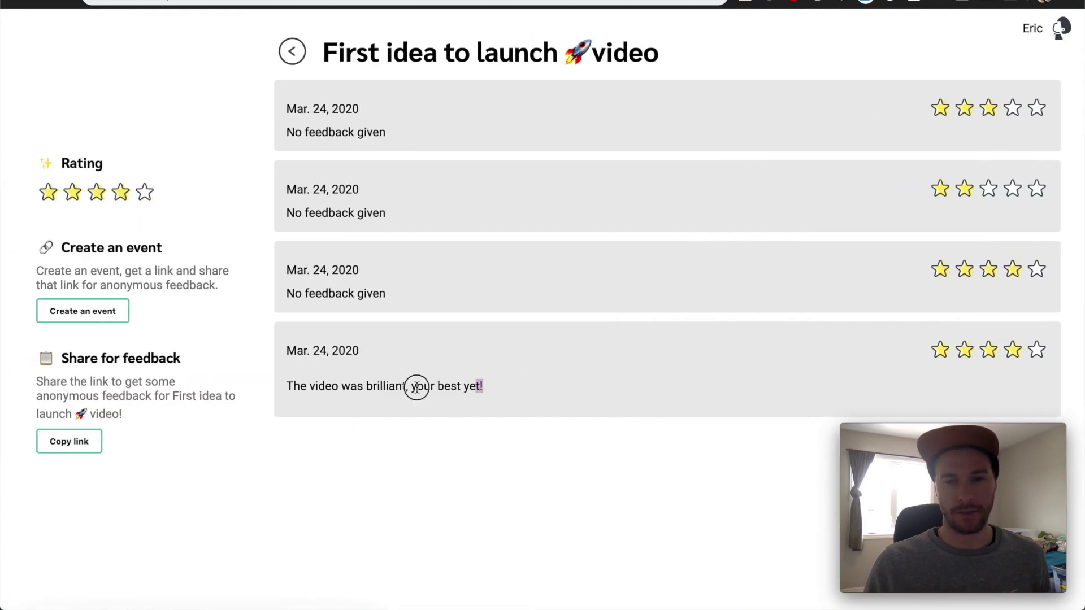
{"action": "left_click", "coordinate": [281, 386]}
{"action": "left_click_drag", "start_coordinate": [282, 389], "coordinate": [540, 383]}
{"action": "left_click", "coordinate": [540, 382]}
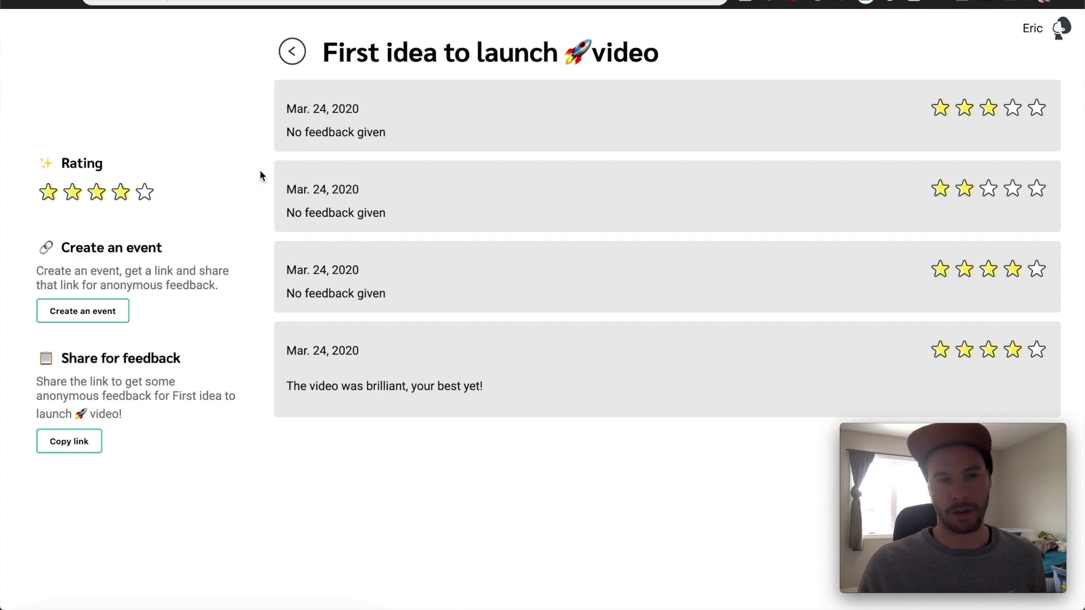
{"action": "left_click", "coordinate": [307, 50]}
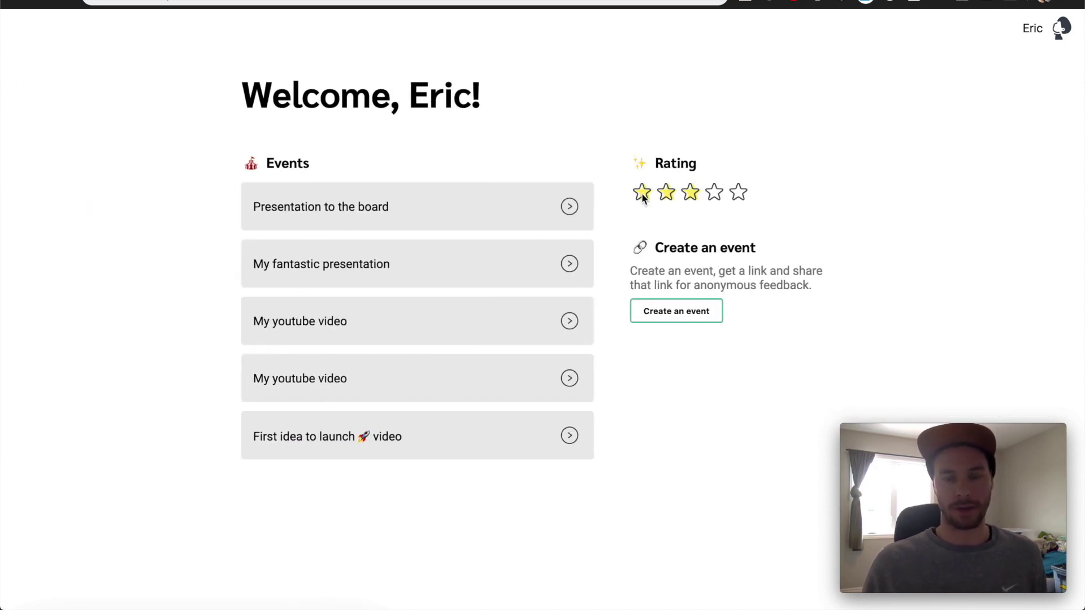
{"action": "left_click", "coordinate": [705, 194]}
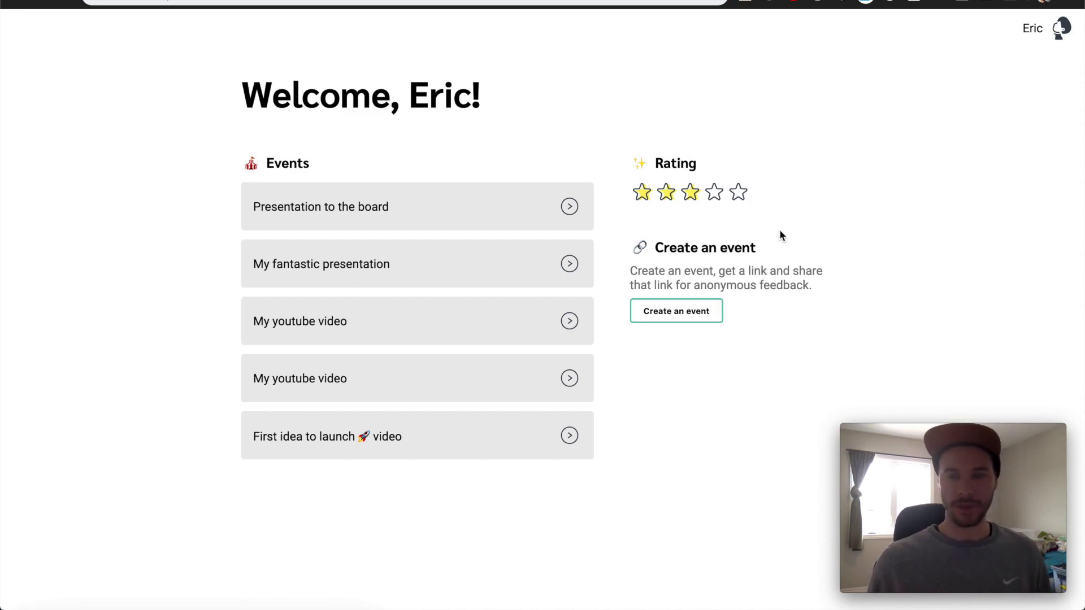
{"action": "left_click", "coordinate": [1060, 27]}
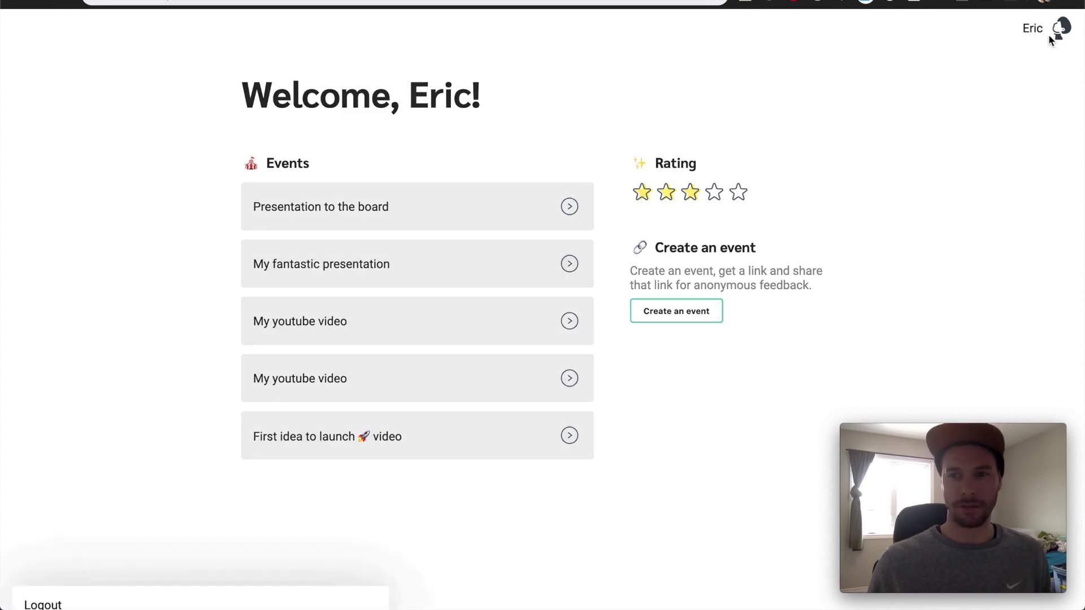
{"action": "left_click", "coordinate": [862, 101]}
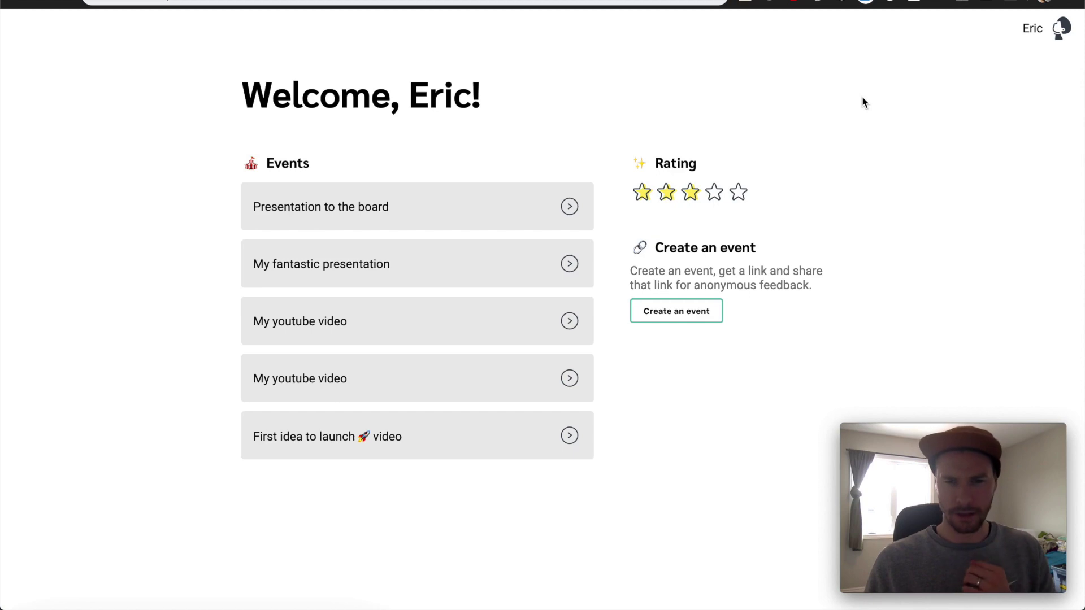
{"action": "left_click", "coordinate": [494, 440]}
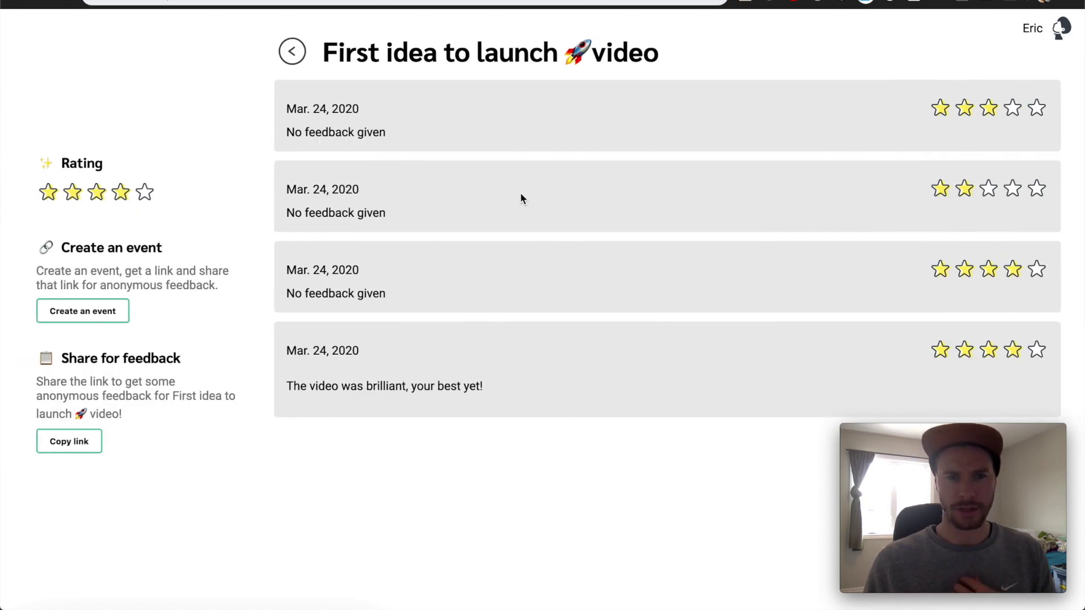
{"action": "left_click", "coordinate": [294, 56]}
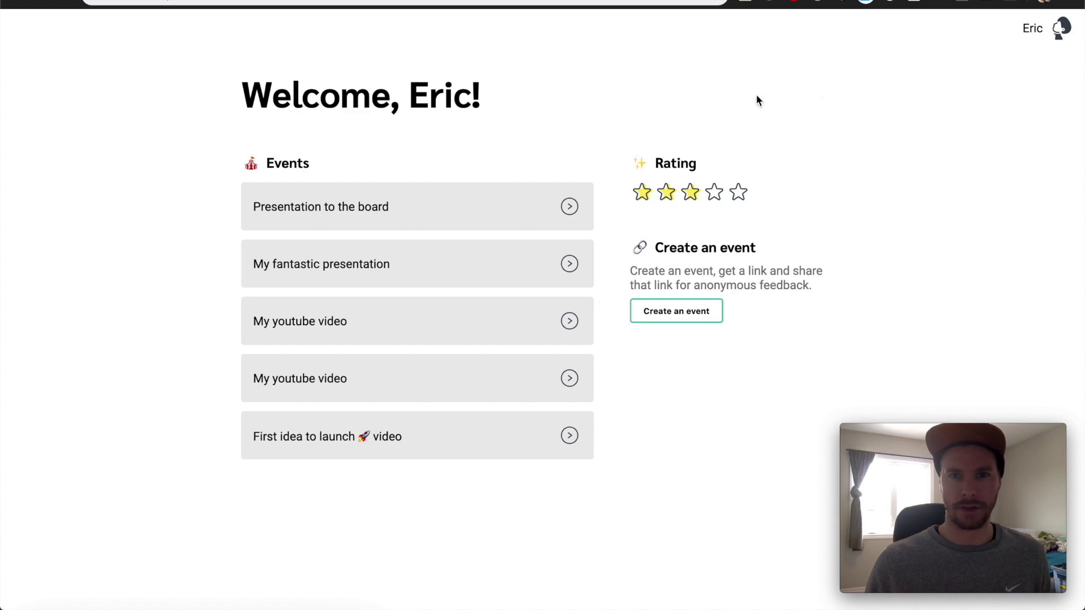
Install Wachstum.space as a desktop app and bring its window forward
{"action": "left_click", "coordinate": [692, 2]}
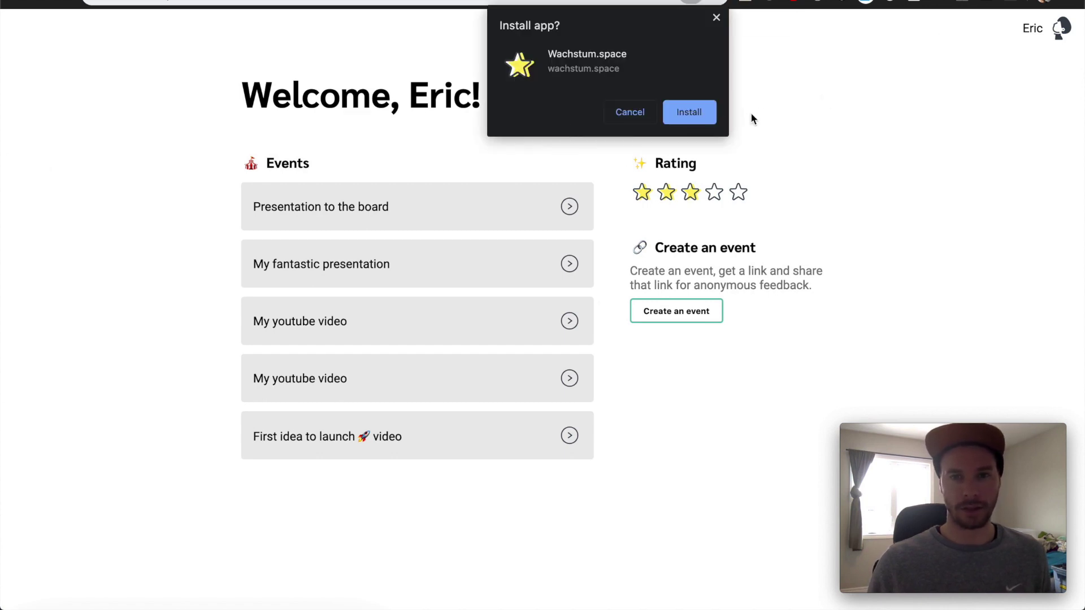
{"action": "left_click", "coordinate": [692, 113]}
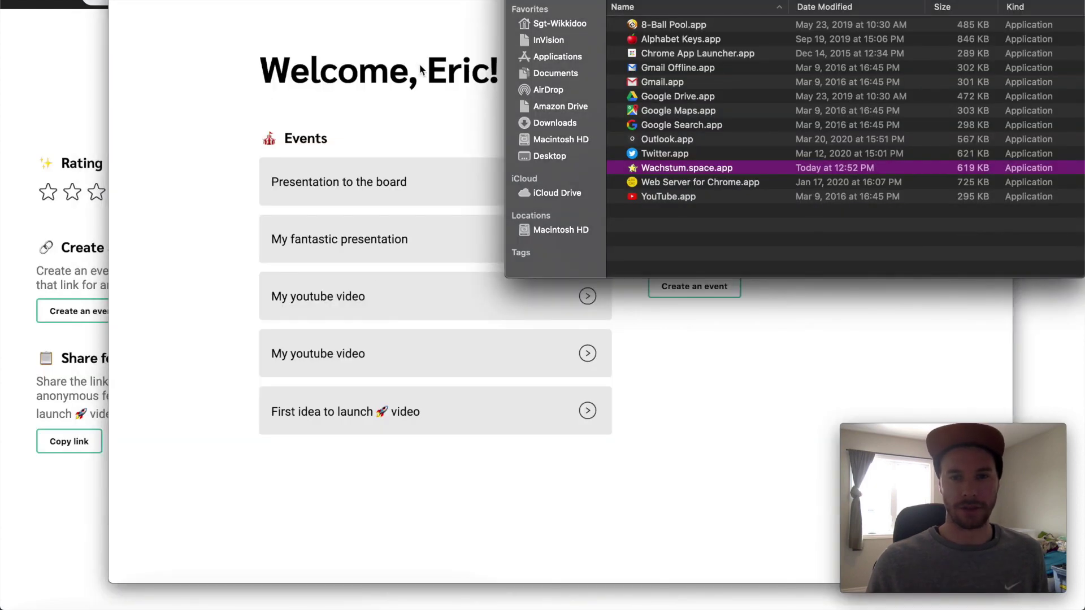
{"action": "left_click", "coordinate": [420, 71]}
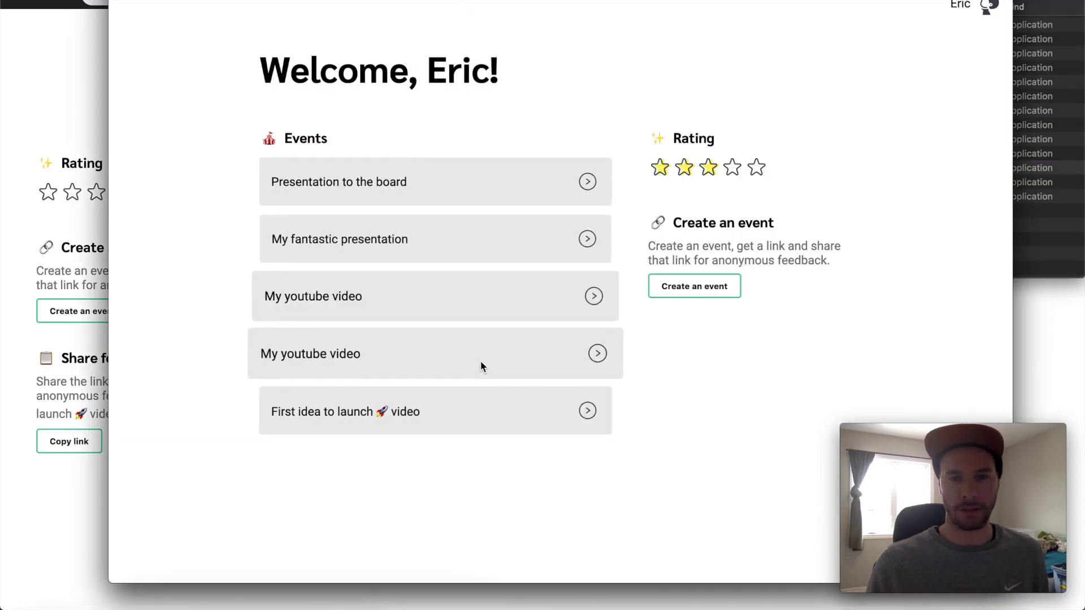
In the app, copy Presentation to the board's share link and open First idea to launch video's feedback
{"action": "left_click", "coordinate": [501, 399]}
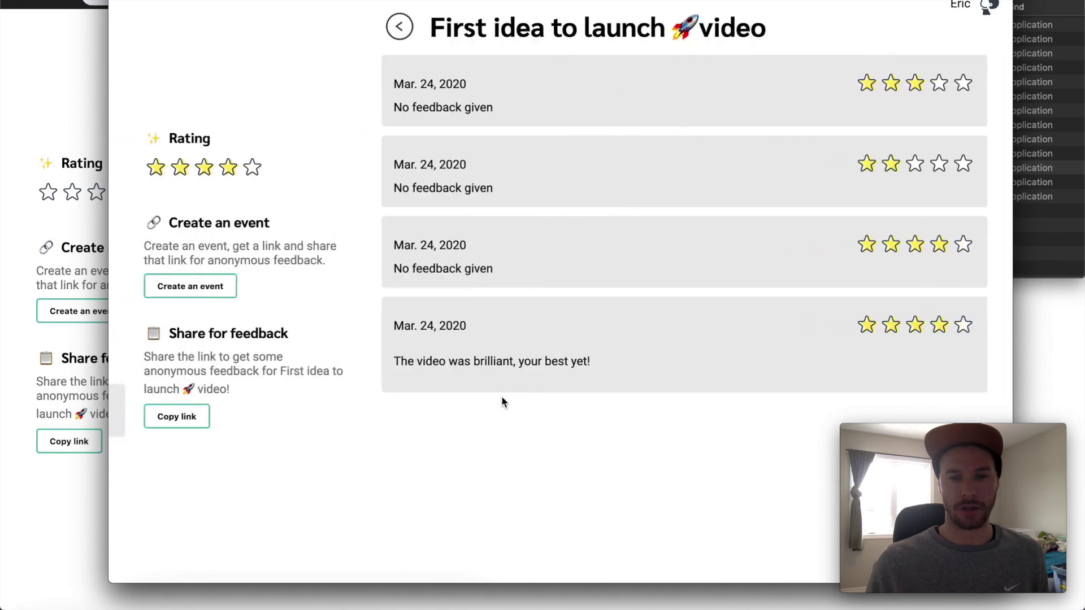
{"action": "left_click", "coordinate": [401, 28]}
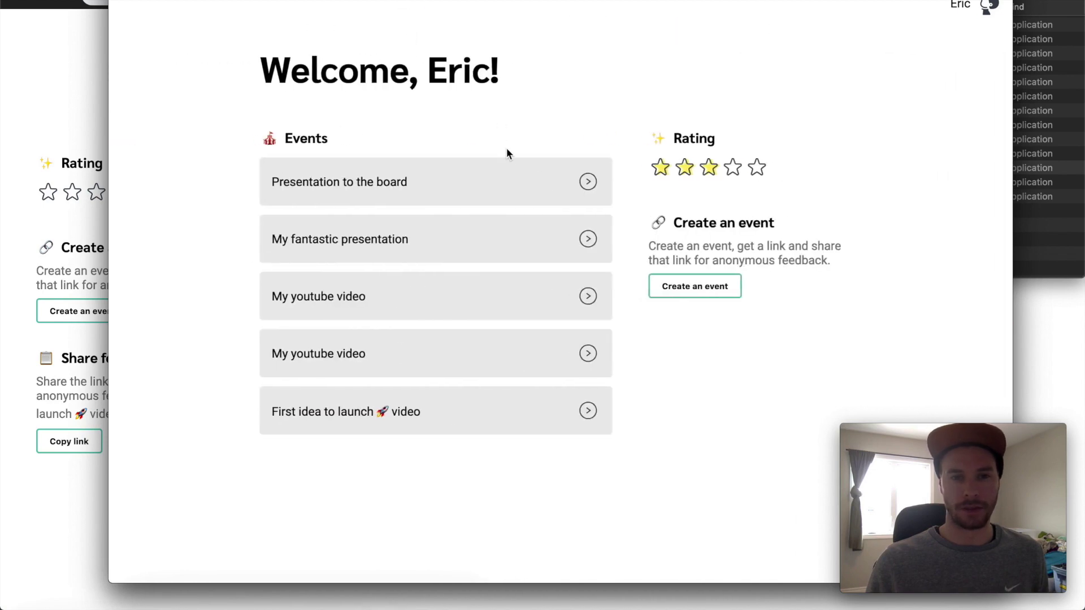
{"action": "left_click", "coordinate": [506, 168]}
{"action": "left_click", "coordinate": [694, 245]}
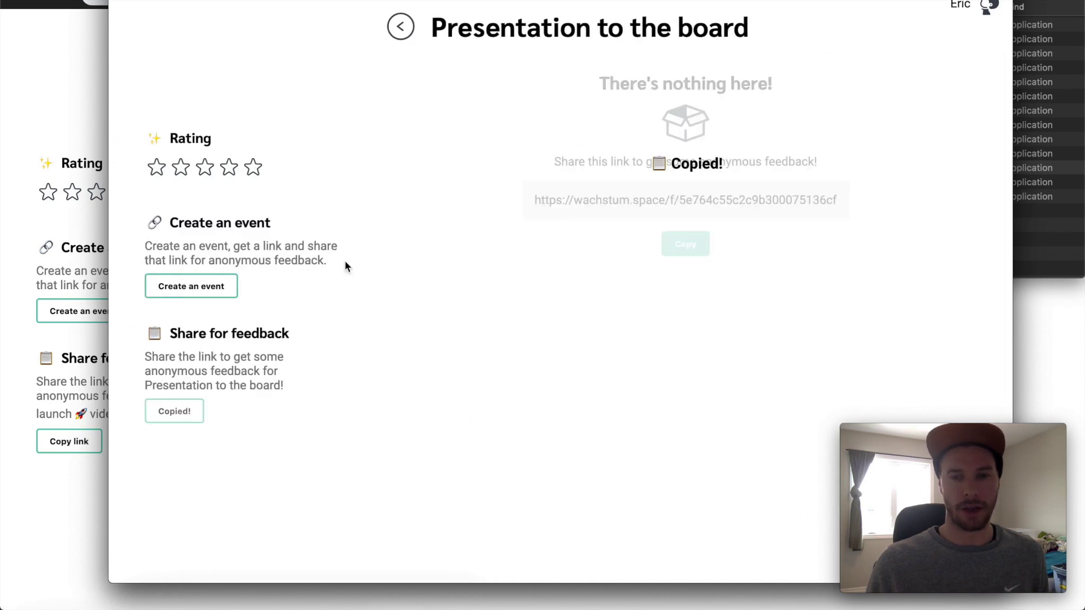
{"action": "left_click", "coordinate": [399, 29]}
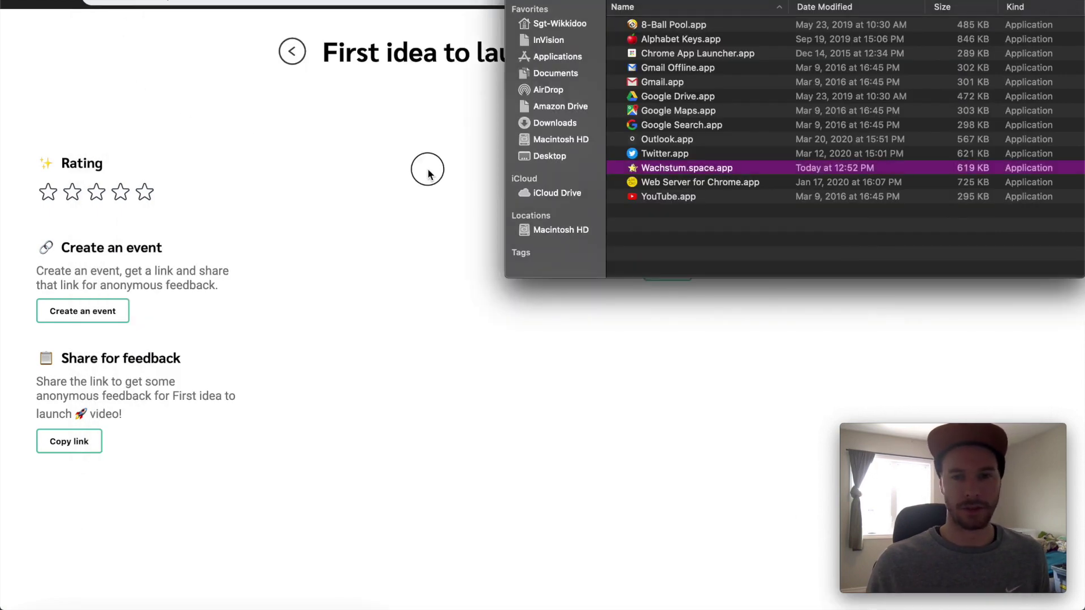
{"action": "left_click", "coordinate": [427, 168]}
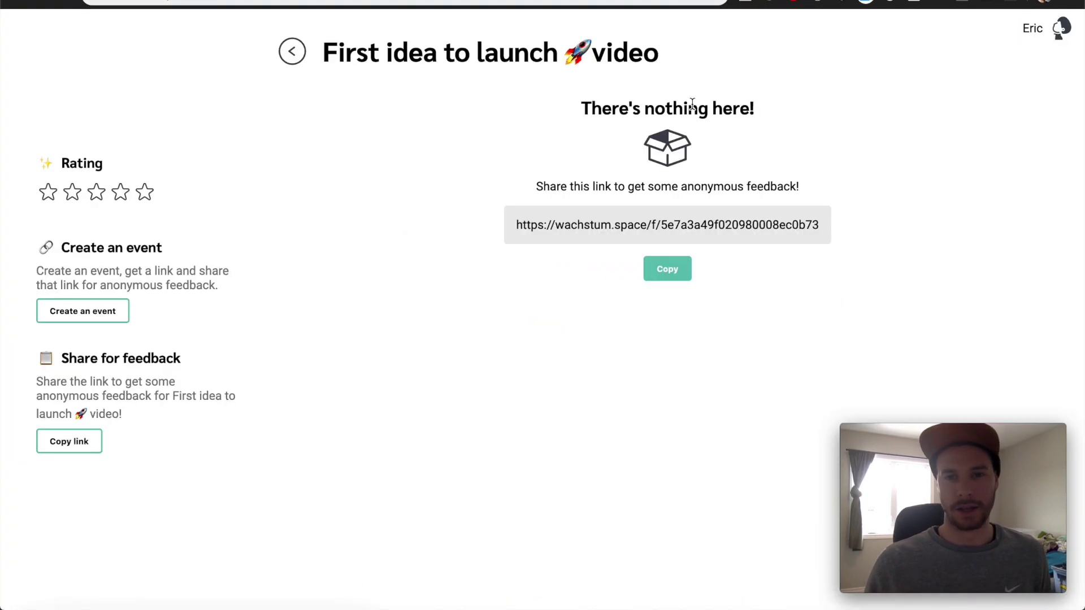
{"action": "left_click", "coordinate": [292, 51]}
{"action": "left_click", "coordinate": [461, 455]}
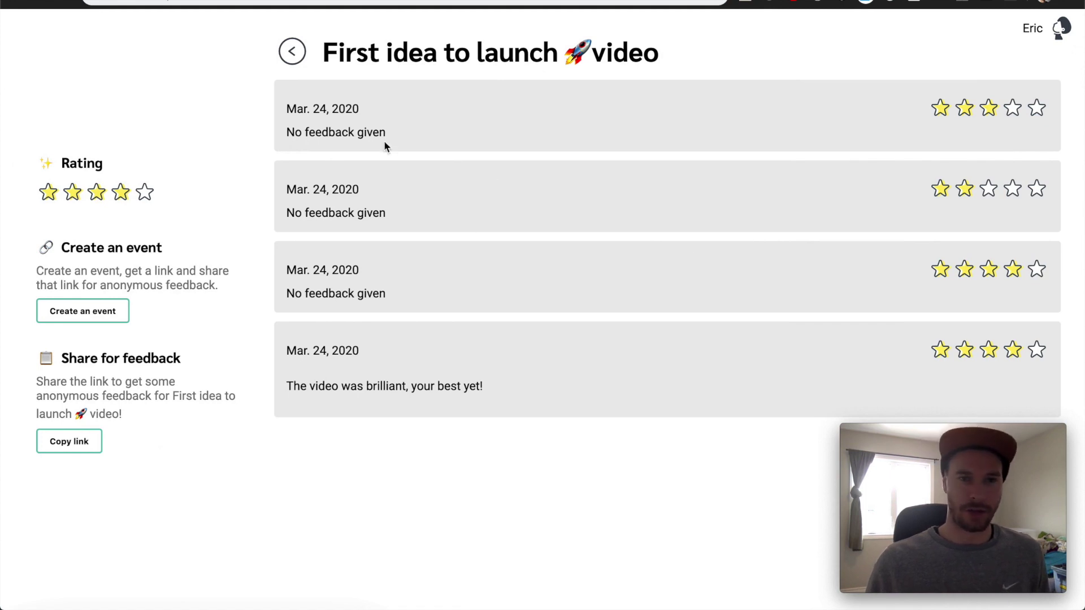
Return to the events dashboard, then switch to the wachstum.space GitHub repository tab and scroll its files
{"action": "left_click", "coordinate": [292, 51]}
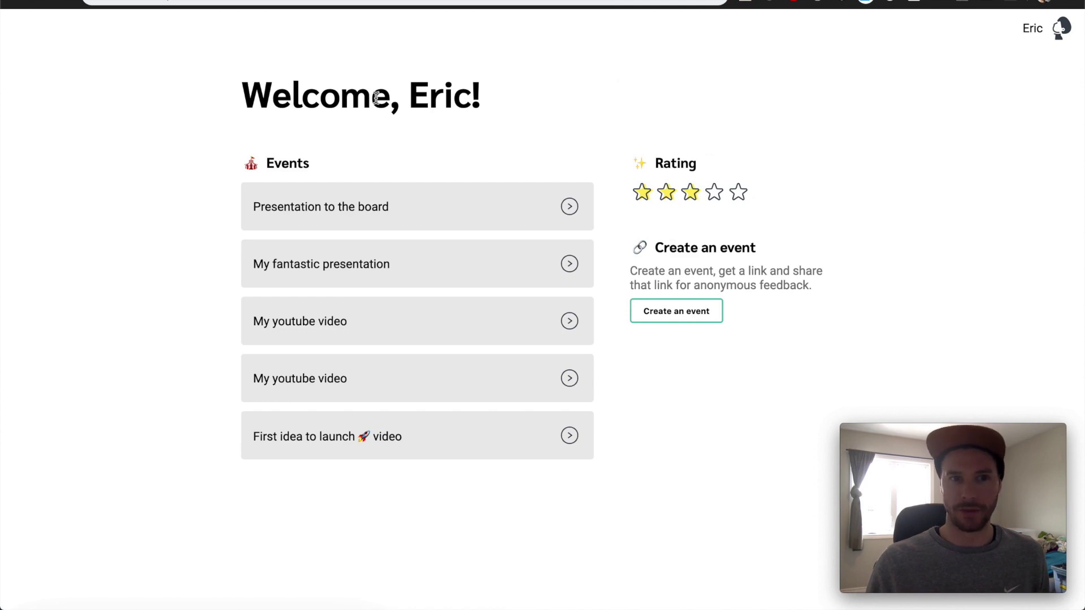
{"action": "key", "text": "ctrl+Tab"}
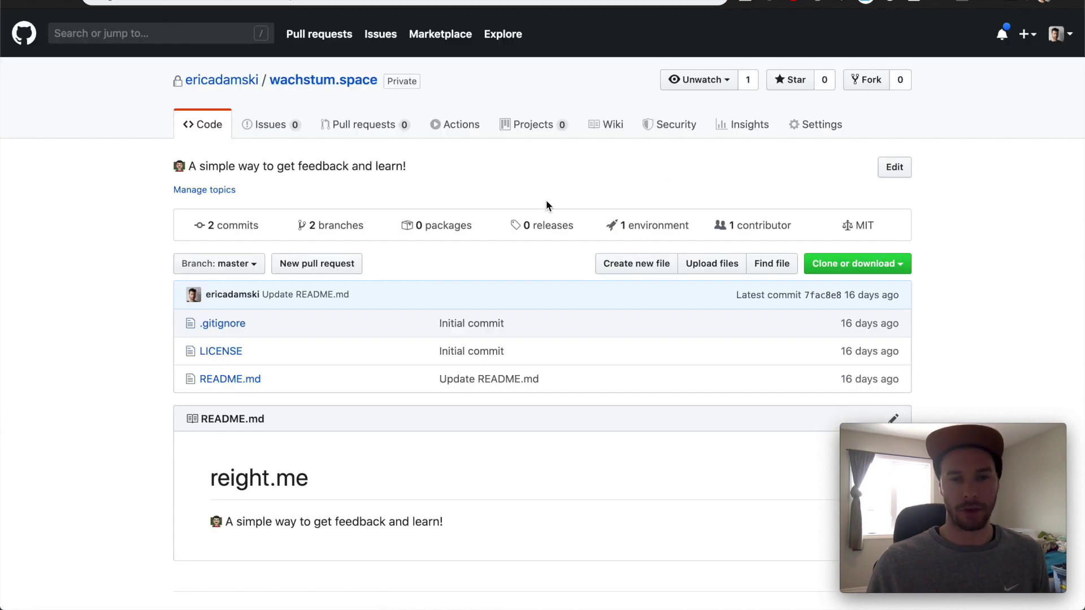
{"action": "scroll", "coordinate": [659, 168], "scroll_direction": "down", "scroll_amount": 2}
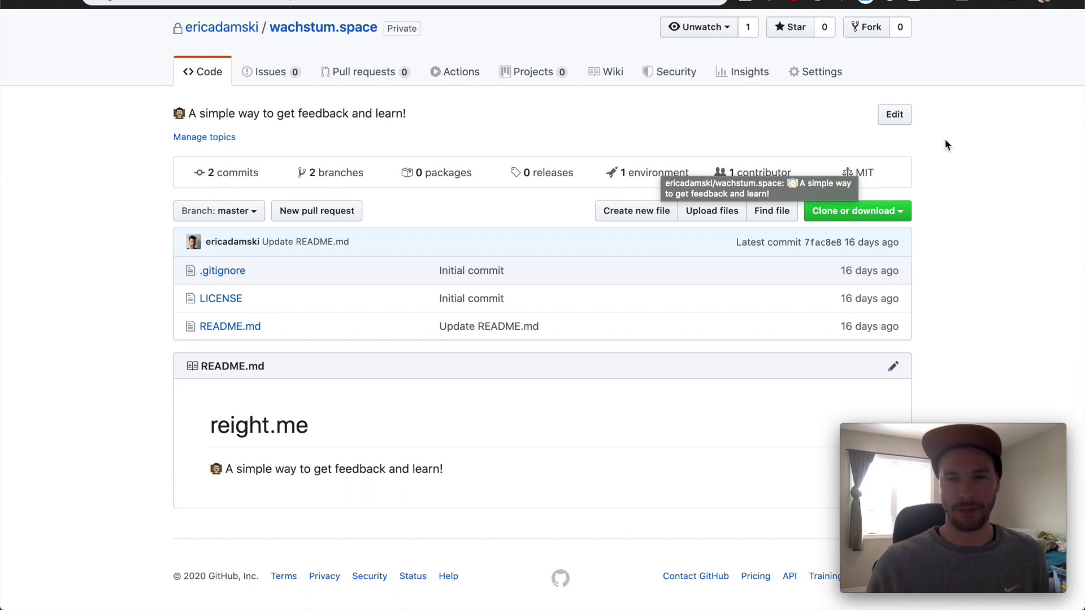
{"action": "scroll", "coordinate": [444, 121], "scroll_direction": "down", "scroll_amount": 1}
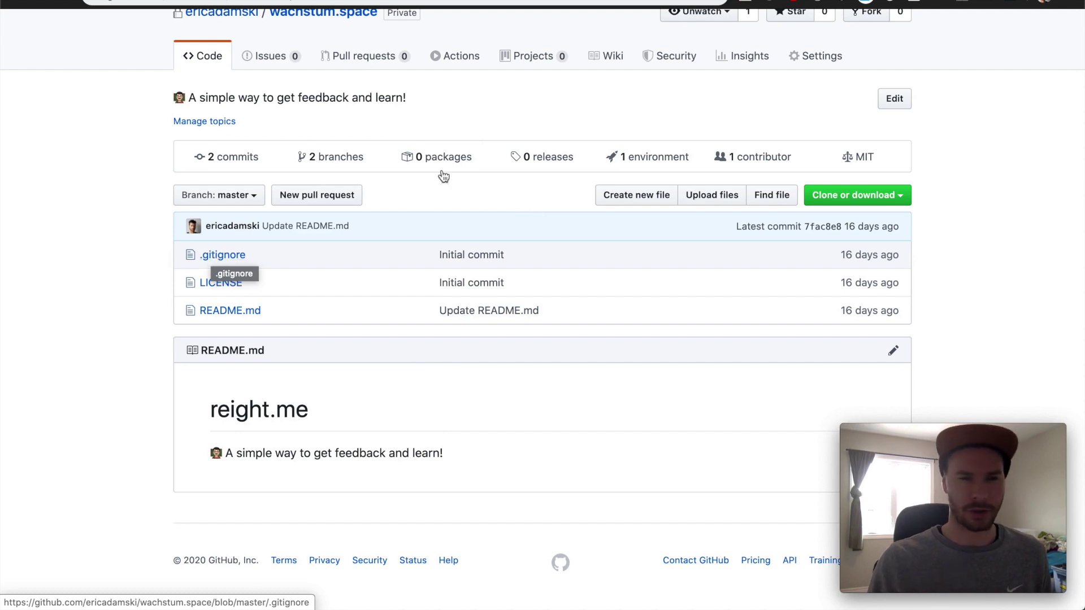
{"action": "left_click", "coordinate": [144, 222]}
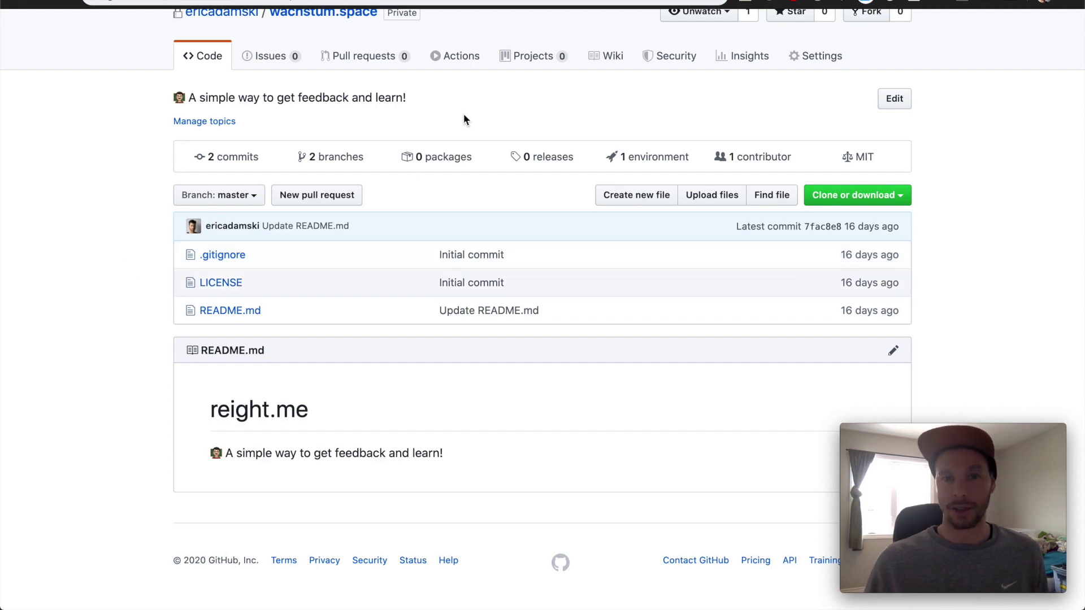
Open and cancel the description edit and the create menu, leaving the repository unchanged
{"action": "left_click", "coordinate": [506, 107]}
{"action": "key", "text": "Escape"}
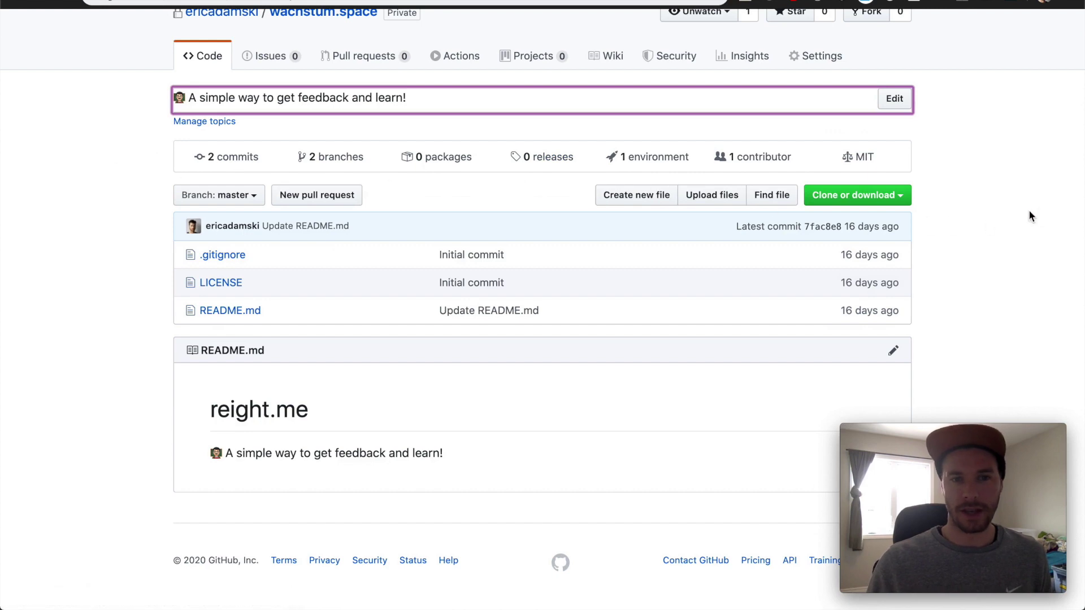
{"action": "left_click", "coordinate": [1029, 217]}
{"action": "scroll", "coordinate": [398, 192], "scroll_direction": "up", "scroll_amount": 2}
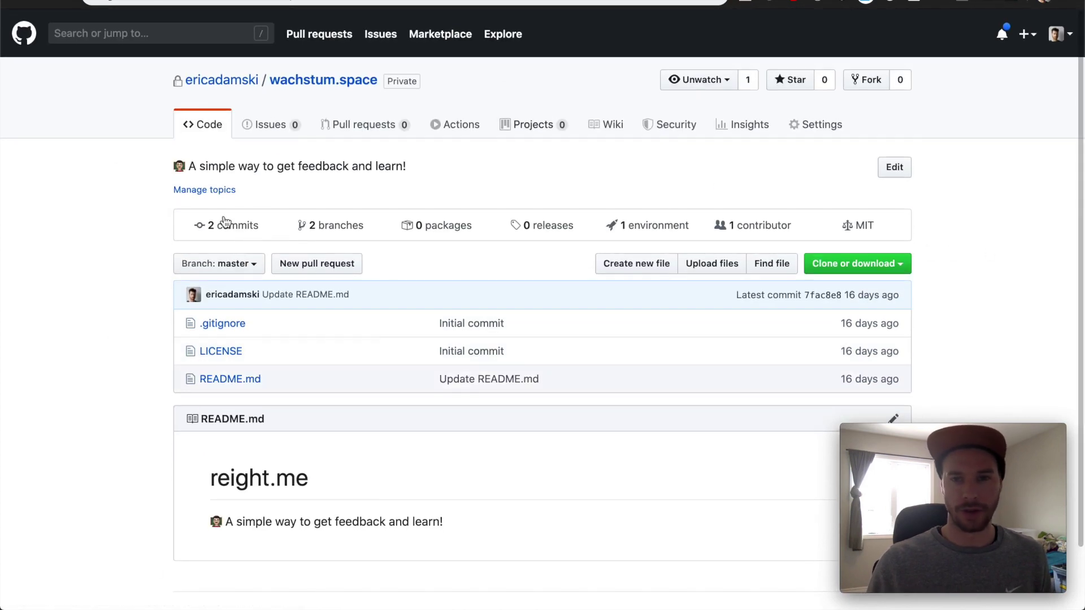
{"action": "left_click", "coordinate": [1027, 34]}
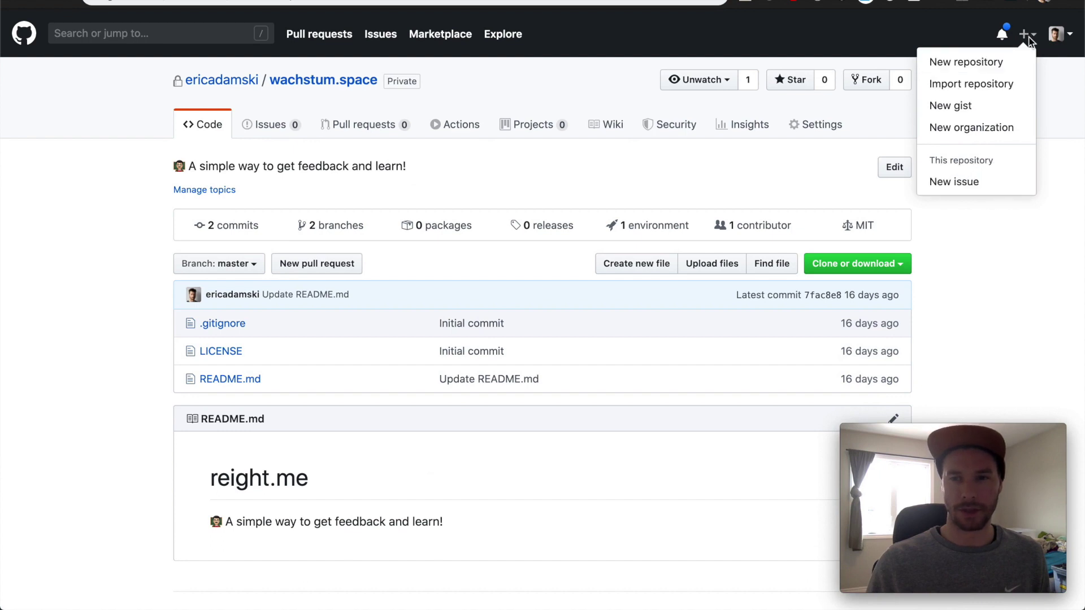
{"action": "left_click", "coordinate": [834, 164]}
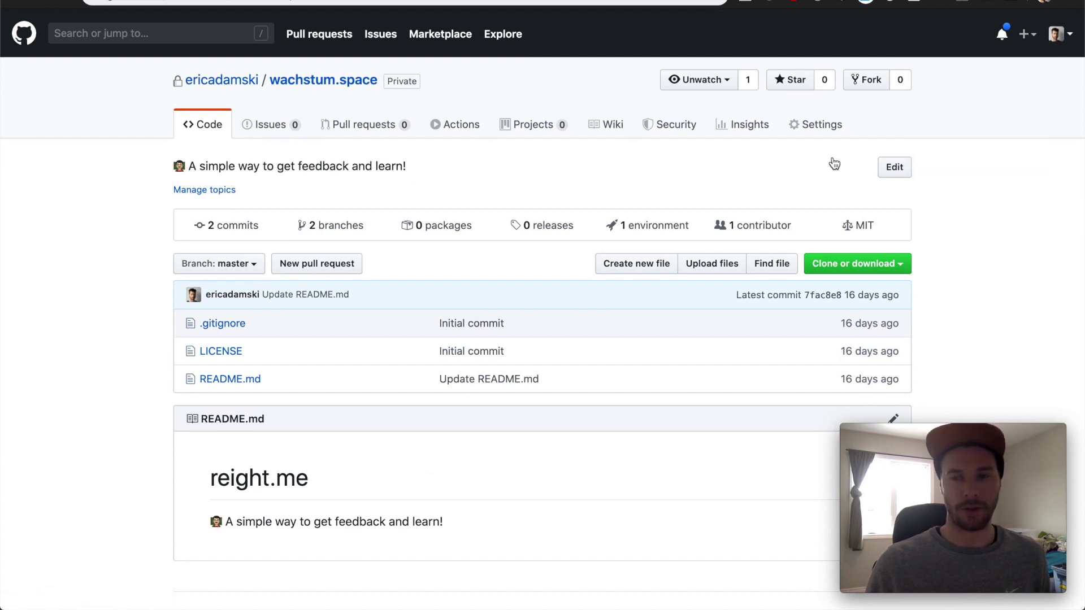
{"action": "scroll", "coordinate": [392, 184], "scroll_direction": "down", "scroll_amount": 2}
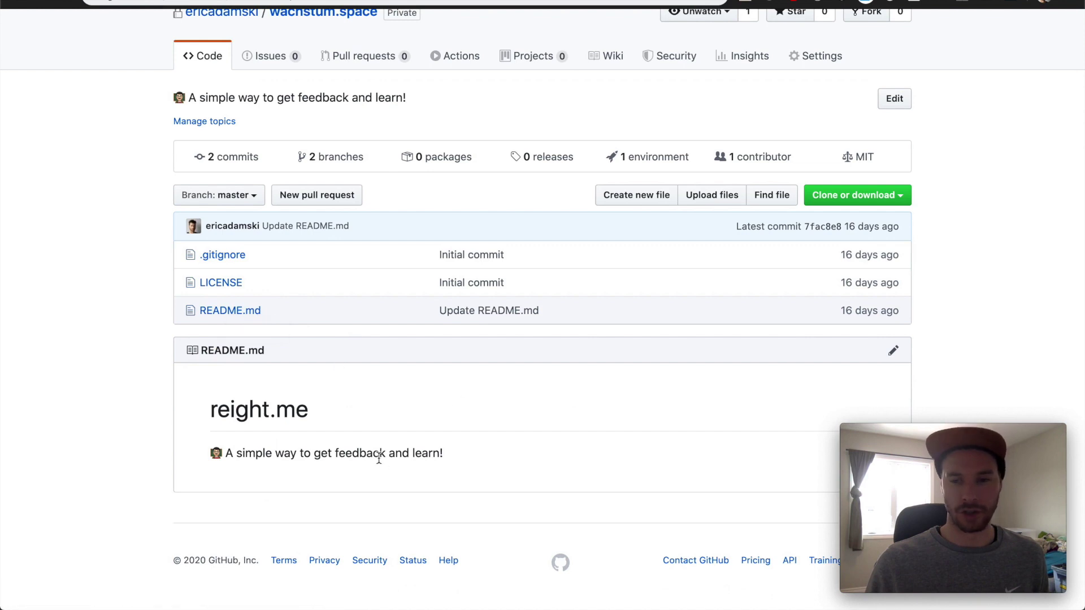
Copy the repository's SSH clone address and open a new Hyper terminal window from the dock
{"action": "left_click", "coordinate": [900, 197]}
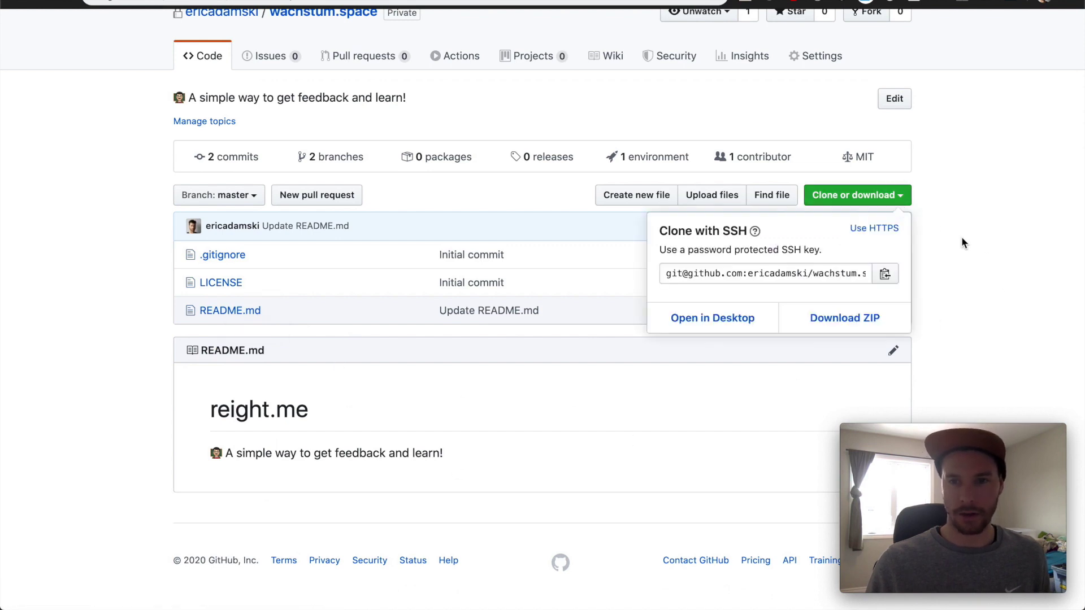
{"action": "left_click", "coordinate": [885, 282]}
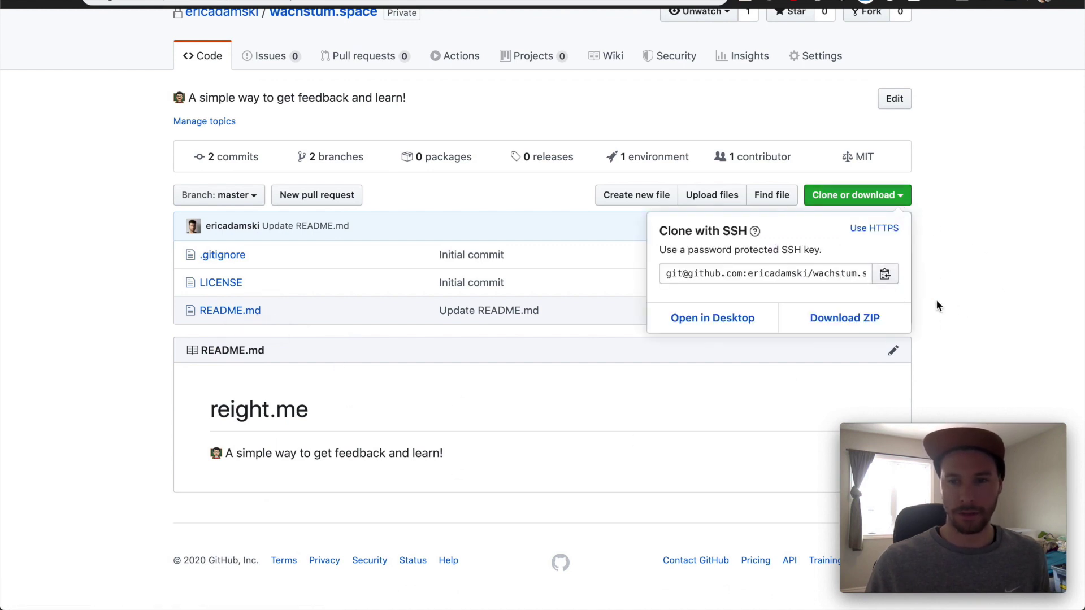
{"action": "mouse_move", "coordinate": [606, 598]}
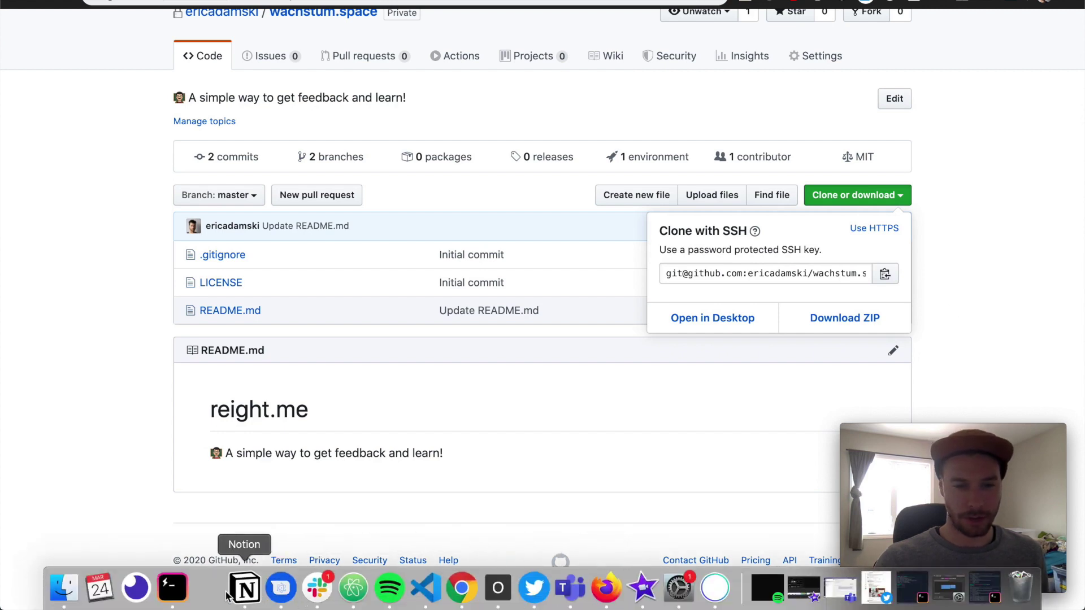
{"action": "right_click", "coordinate": [177, 596]}
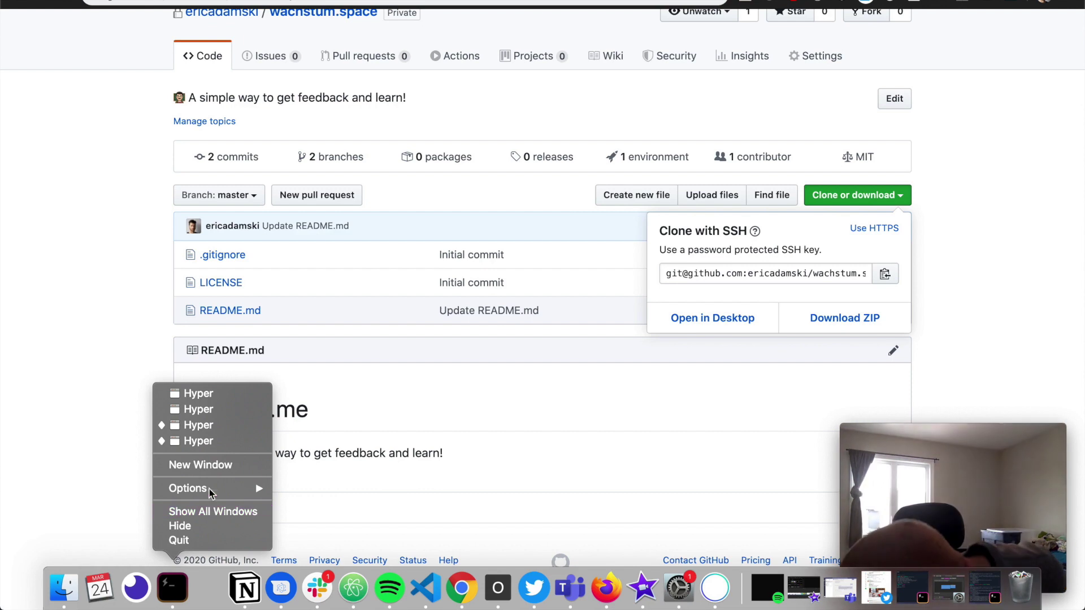
{"action": "left_click", "coordinate": [215, 466]}
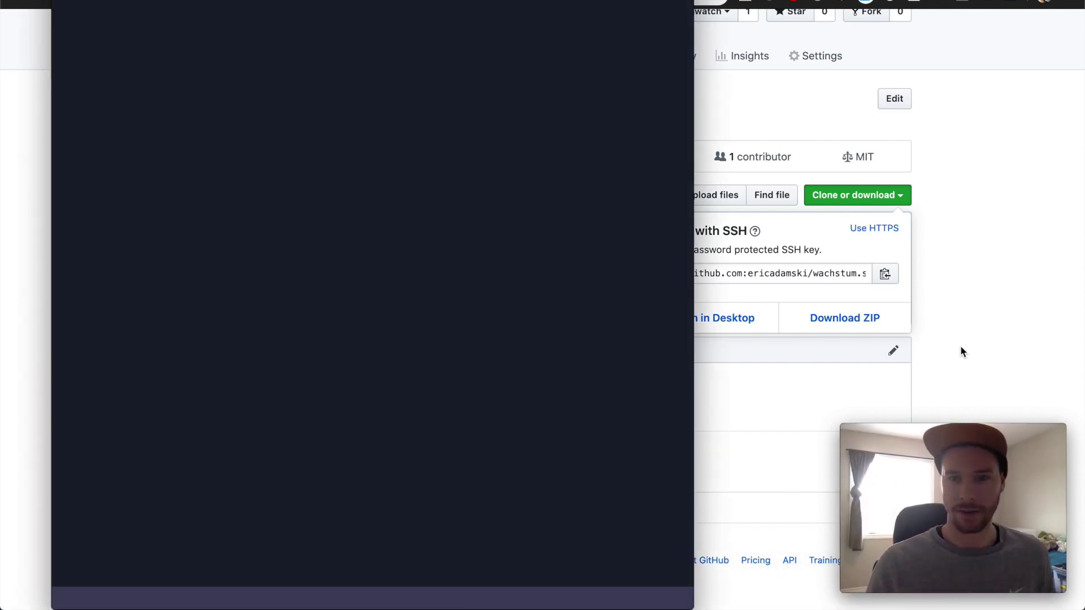
Jump to the GitHub projects folder with 'j git', clear, and run git clone with the pasted SSH address
{"action": "left_click", "coordinate": [562, 178]}
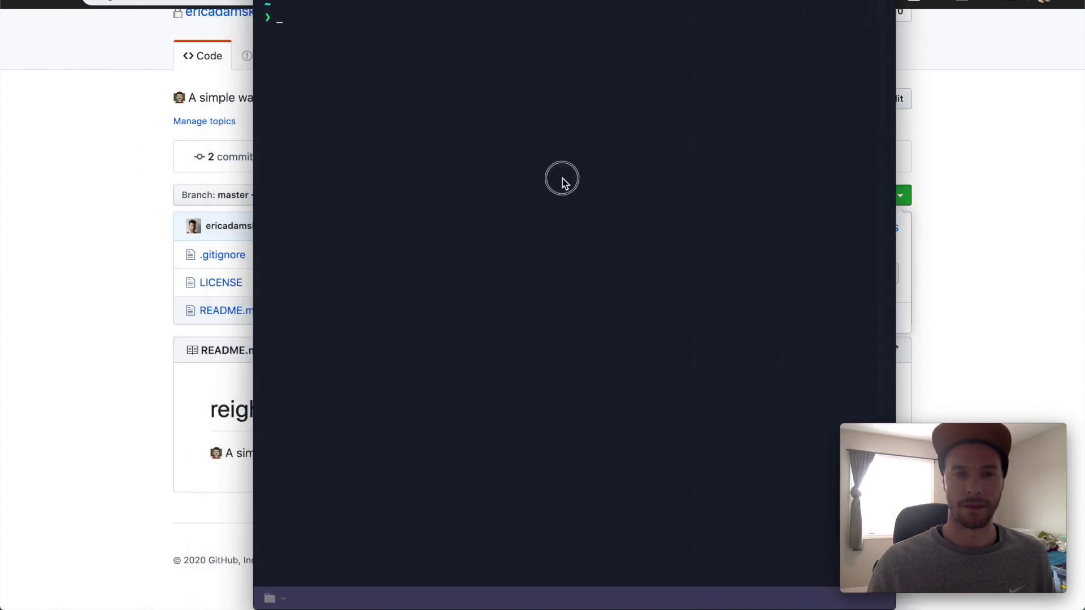
{"action": "type", "text": "j git"}
{"action": "key", "text": "Return"}
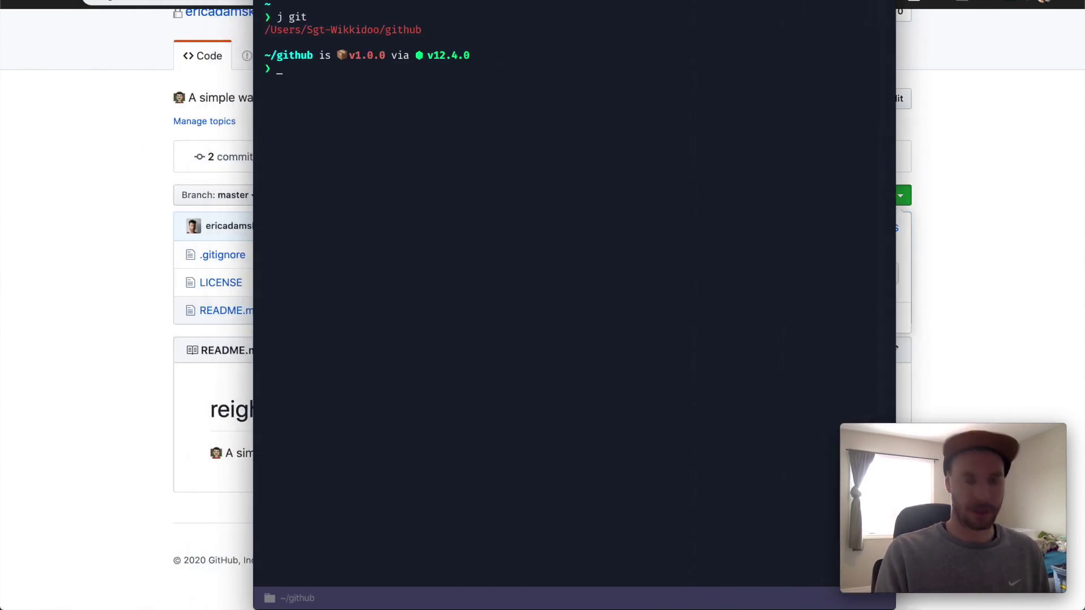
{"action": "type", "text": "clear"}
{"action": "key", "text": "Return"}
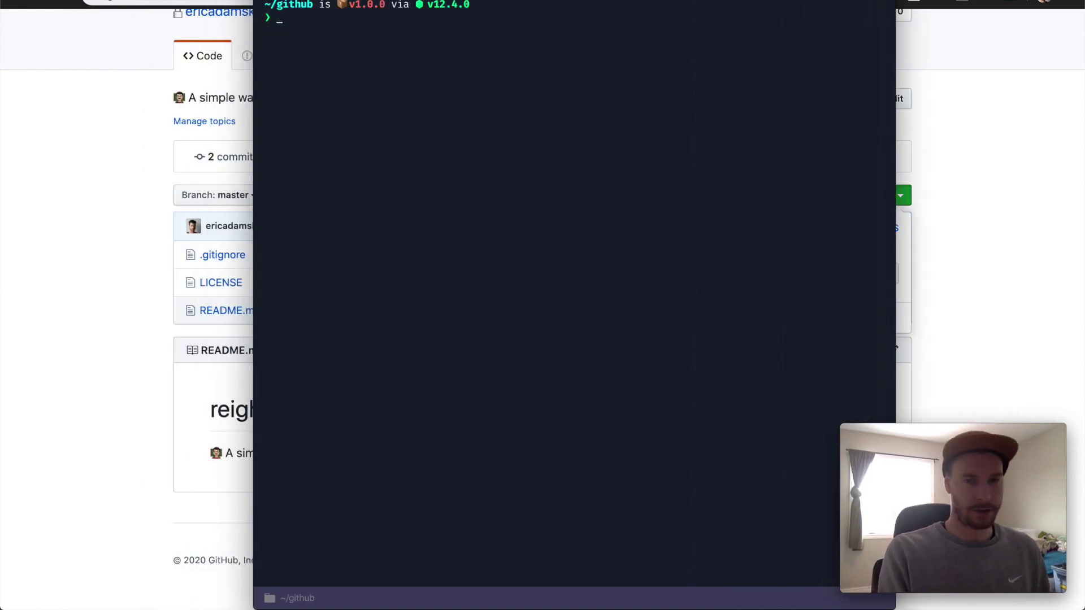
{"action": "type", "text": "git clone"}
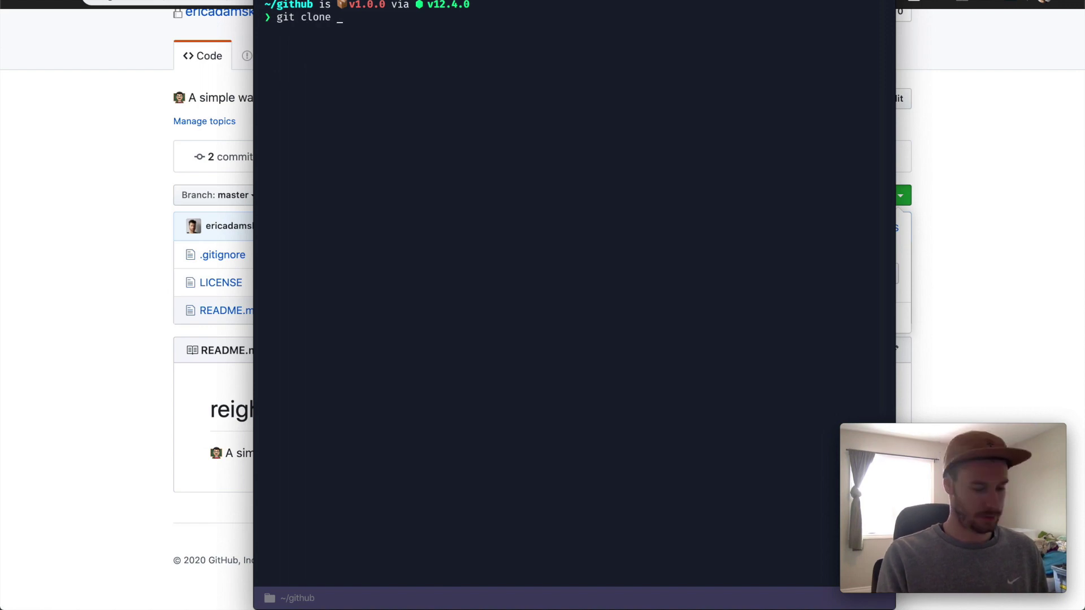
{"action": "key", "text": "super+v"}
{"action": "key", "text": "Return"}
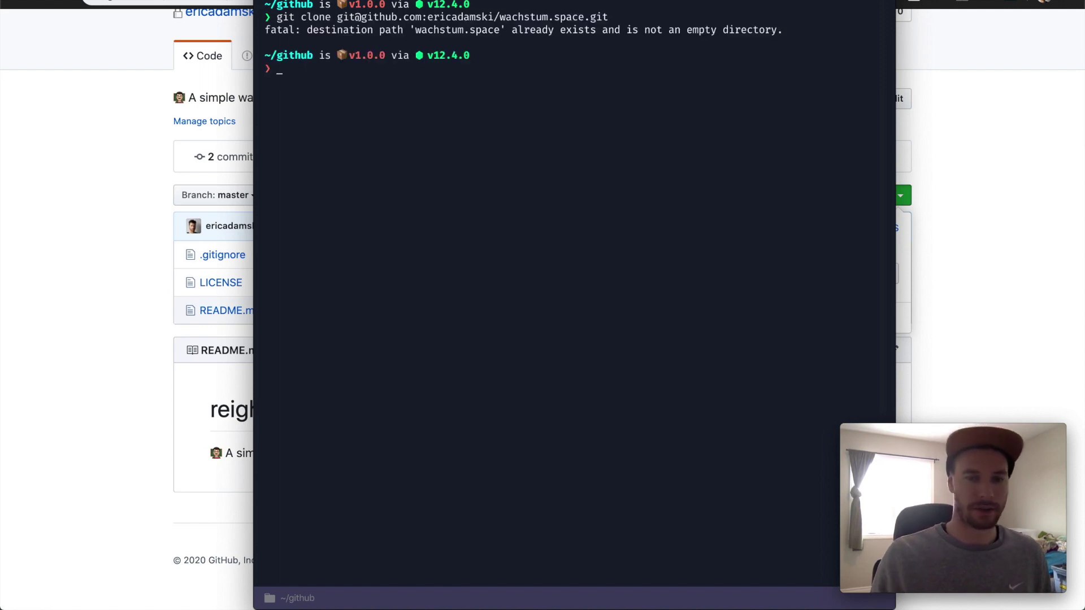
Clear the screen, cd into wachstum.space, list its files, and type 'nextjs react react-dom!' at the prompt
{"action": "type", "text": "clear"}
{"action": "key", "text": "Return"}
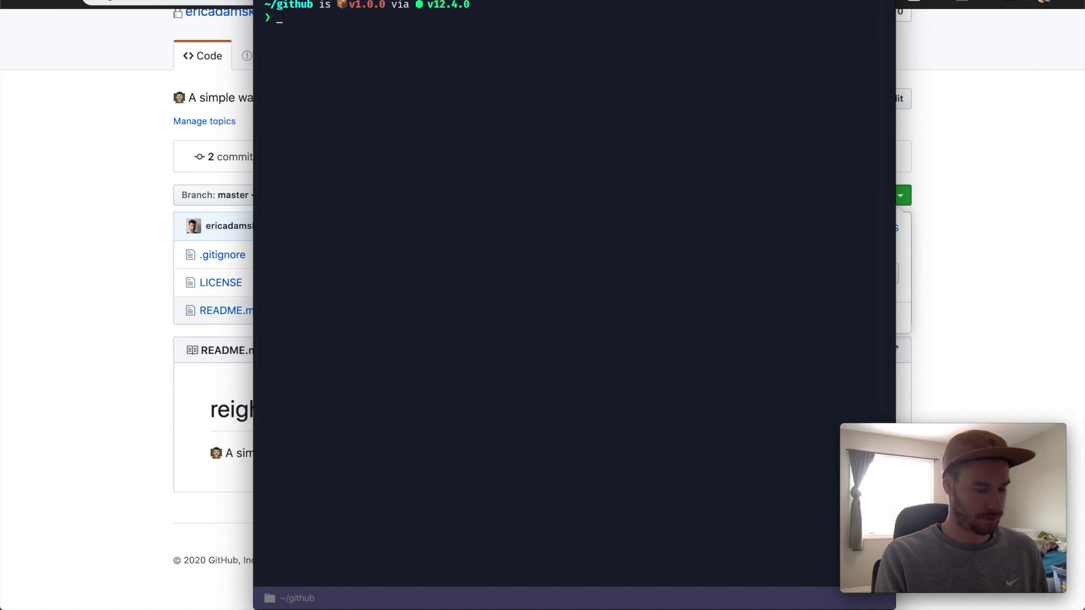
{"action": "type", "text": "cd "}
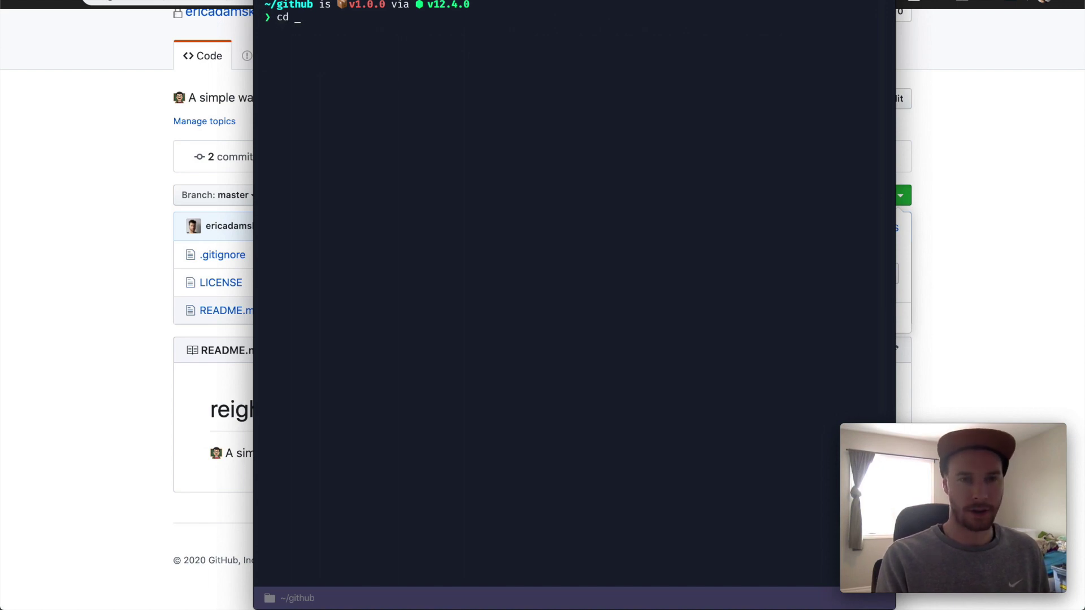
{"action": "type", "text": "was"}
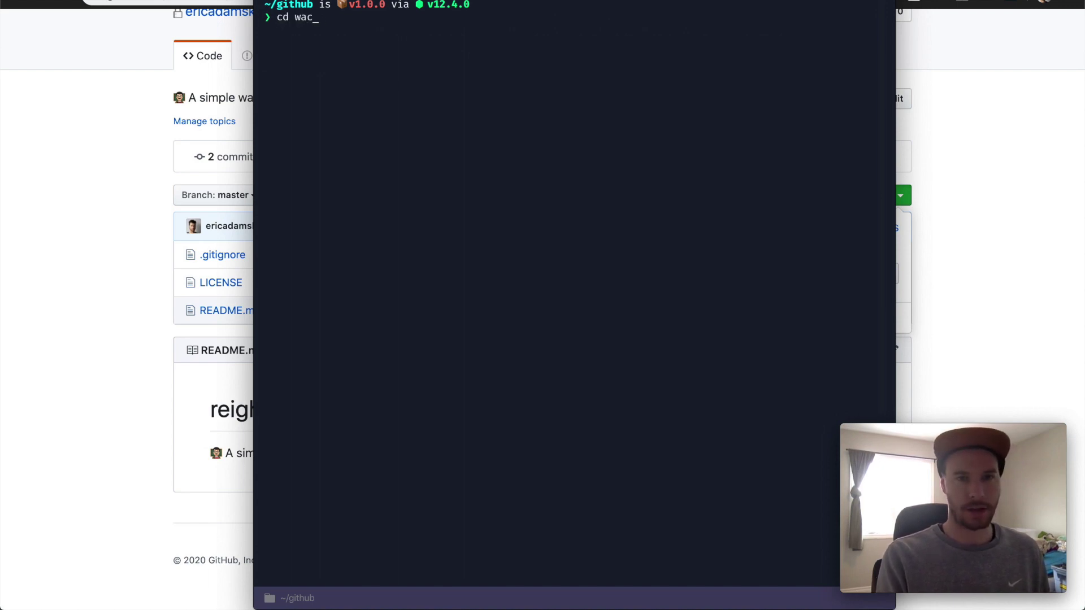
{"action": "type", "text": "hst"}
{"action": "key", "text": "Tab"}
{"action": "key", "text": "Return"}
{"action": "type", "text": "ls"}
{"action": "key", "text": "Return"}
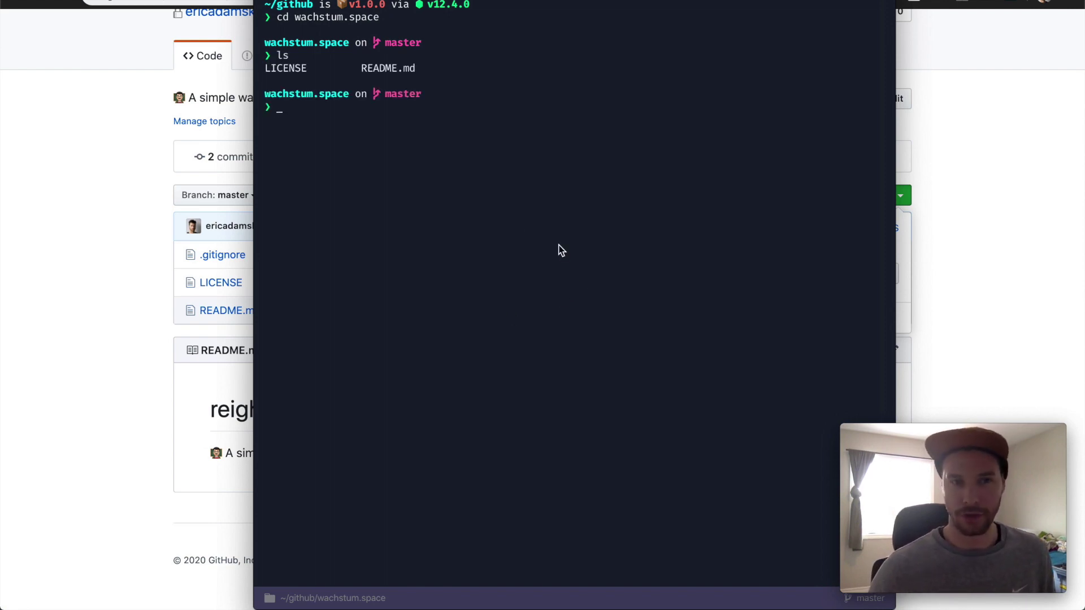
{"action": "type", "text": "nextjs"}
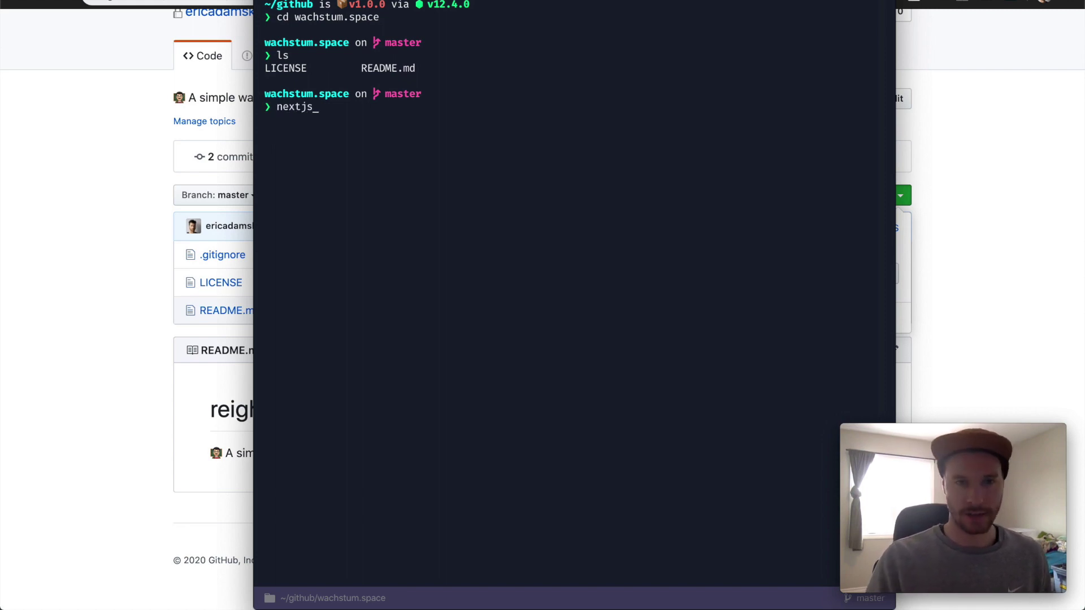
{"action": "type", "text": " react rea"}
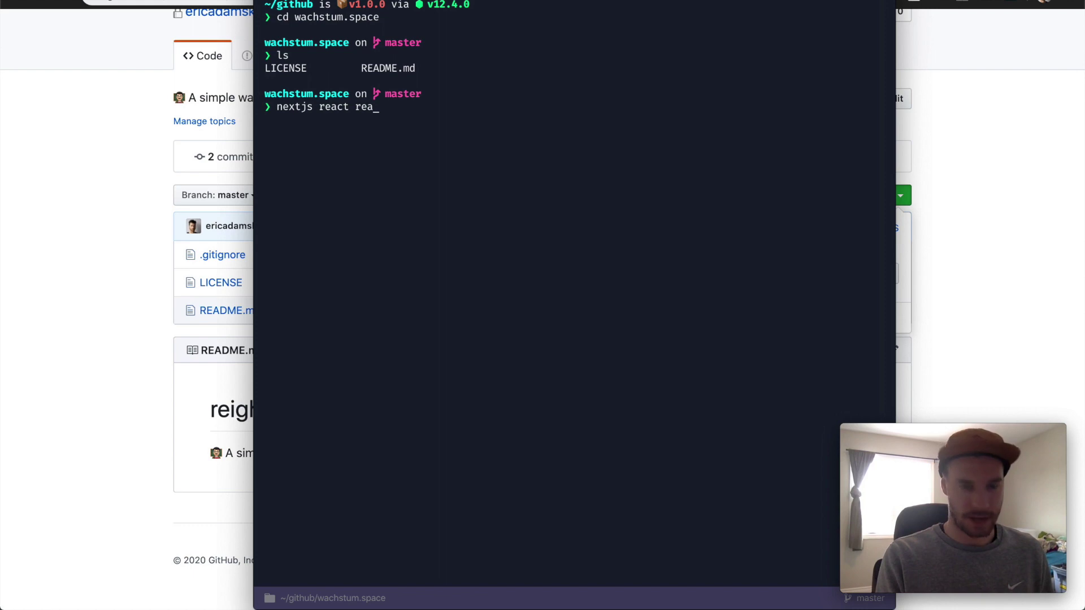
{"action": "type", "text": "ct-dom!"}
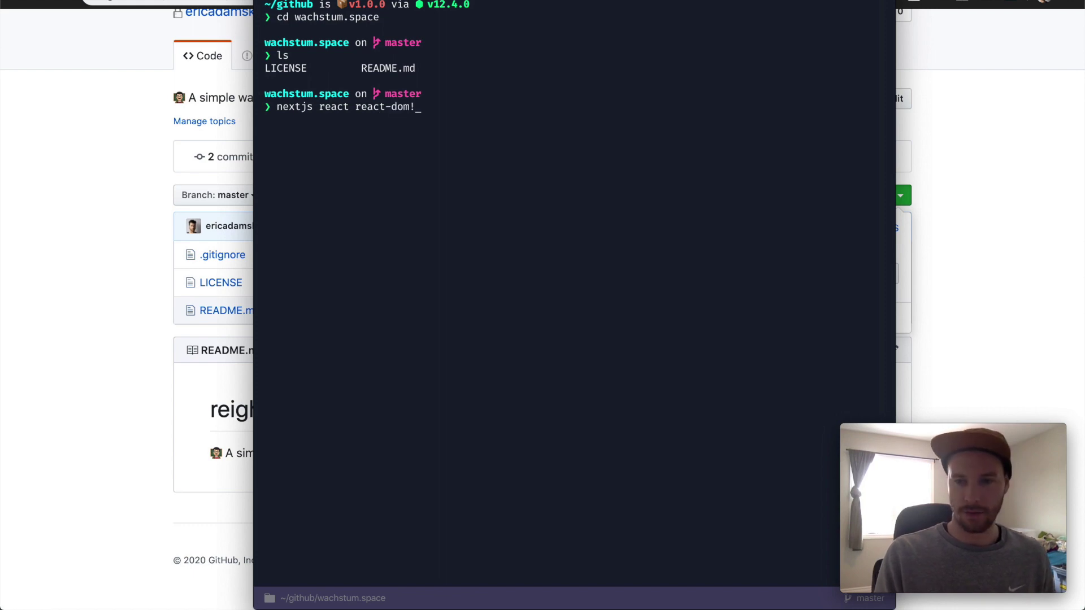